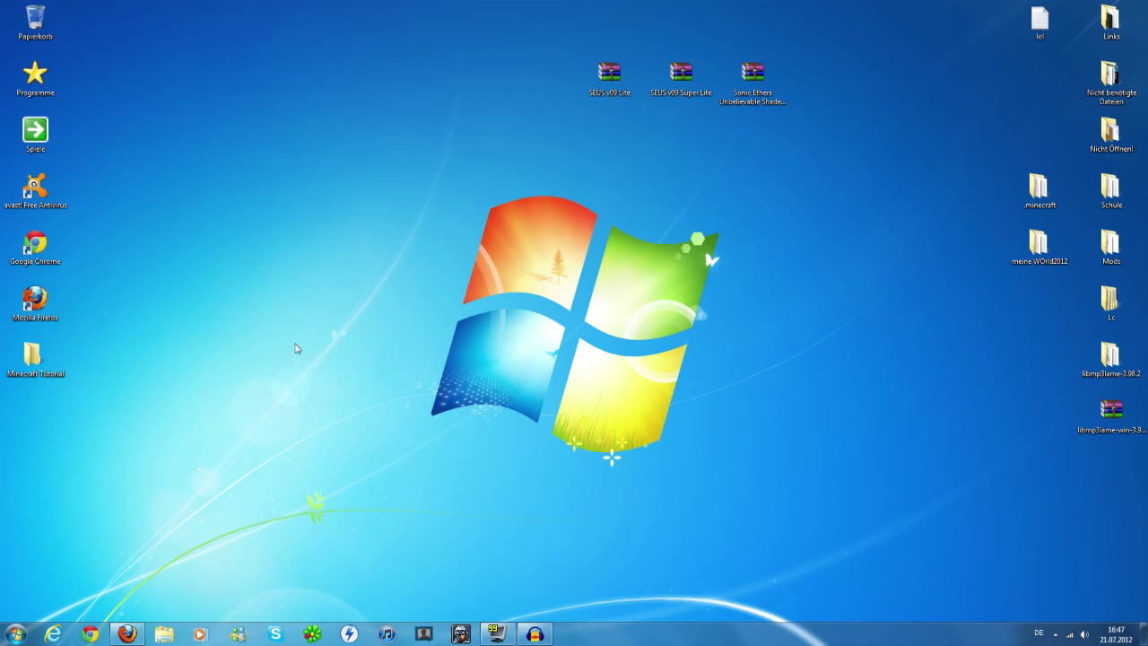
- Switch to Firefox and look through the Sonic Ether's Unbelievable Shaders forum post down to its Downloads section
left_click(133, 634)
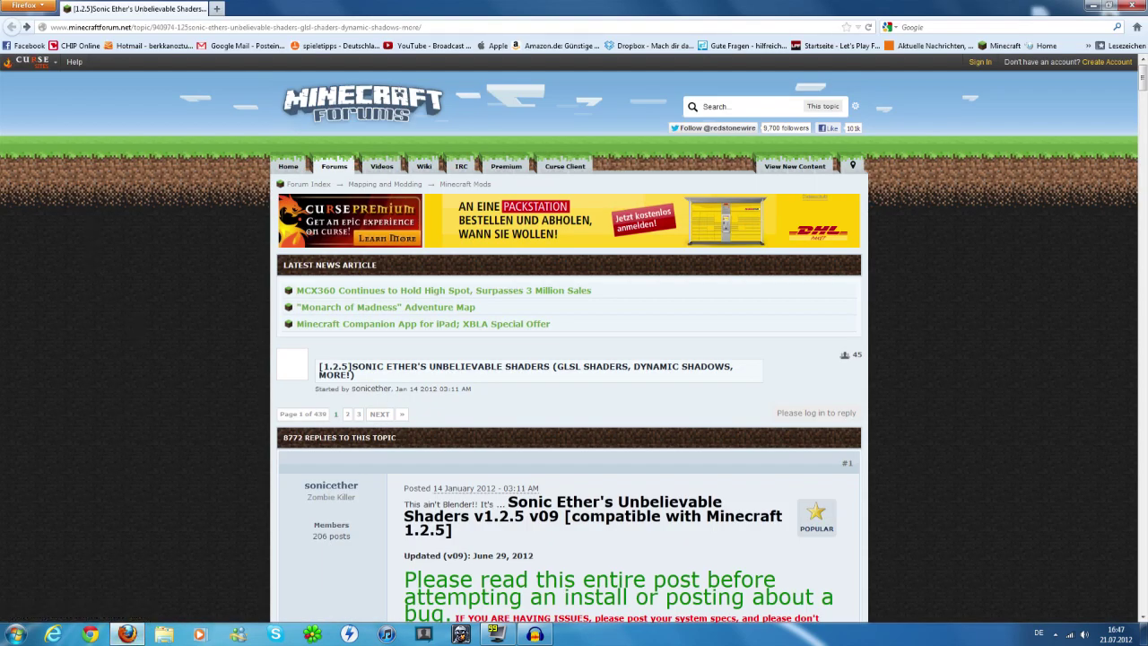
scroll(1019, 349, "down", 5)
scroll(1019, 349, "down", 20)
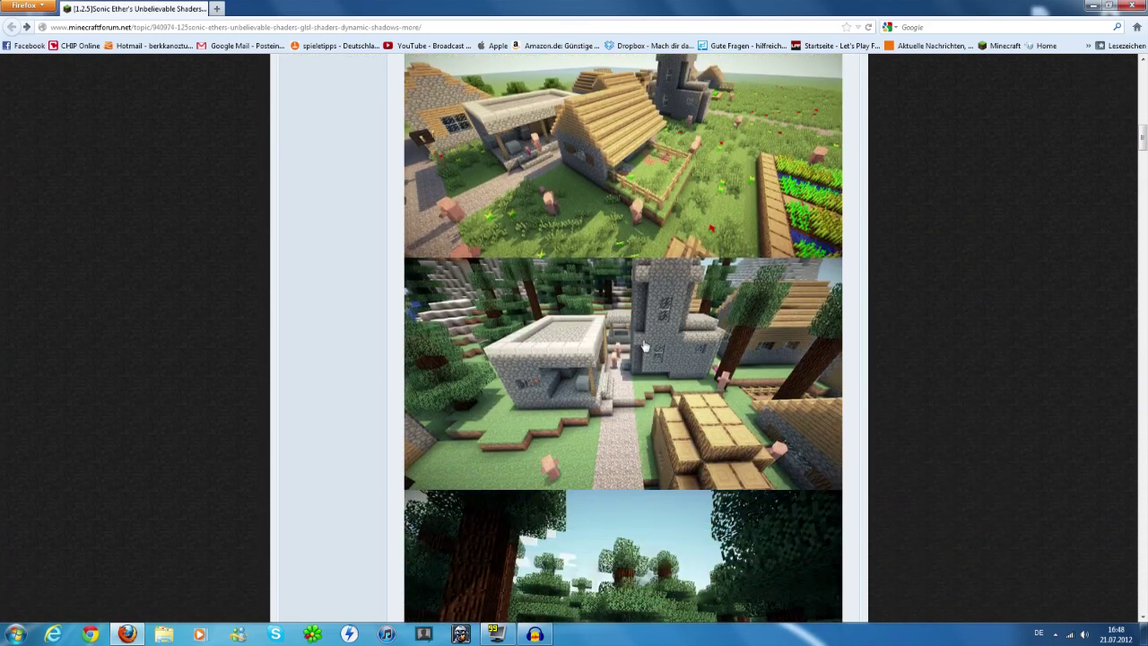
scroll(1040, 413, "down", 6)
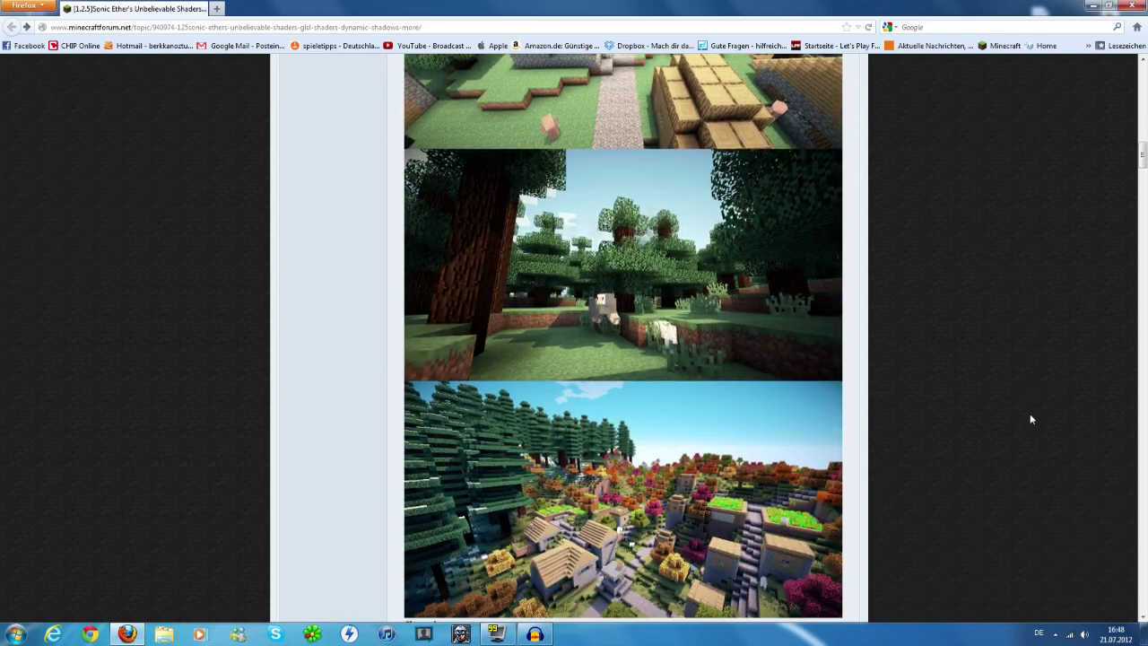
scroll(1030, 419, "down", 13)
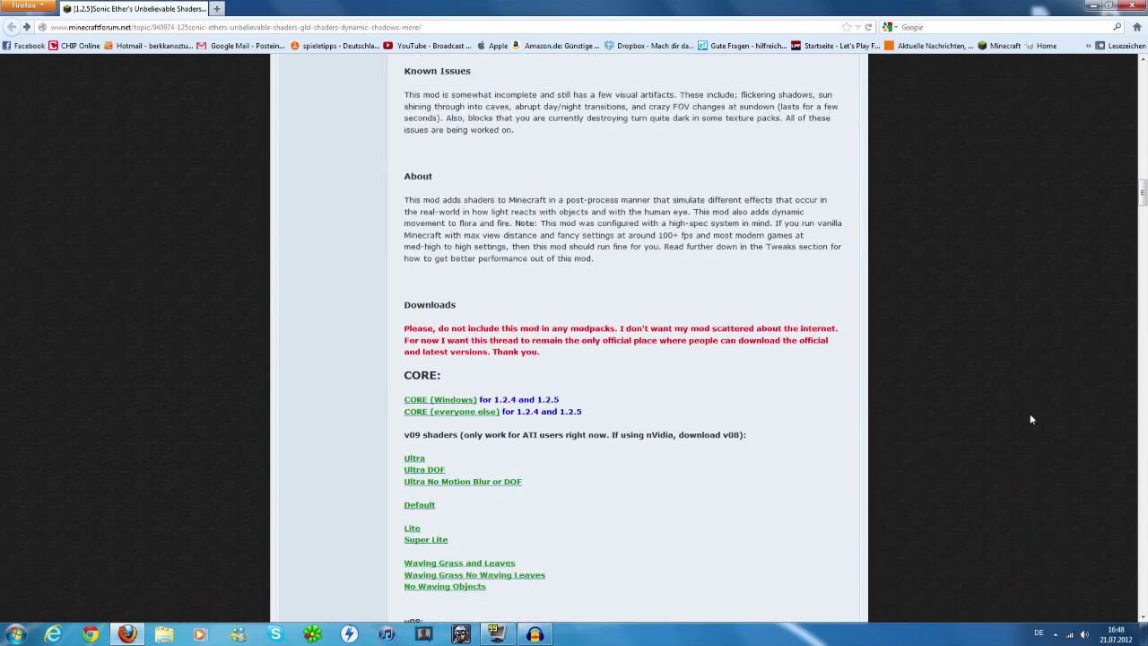
scroll(1030, 419, "down", 4)
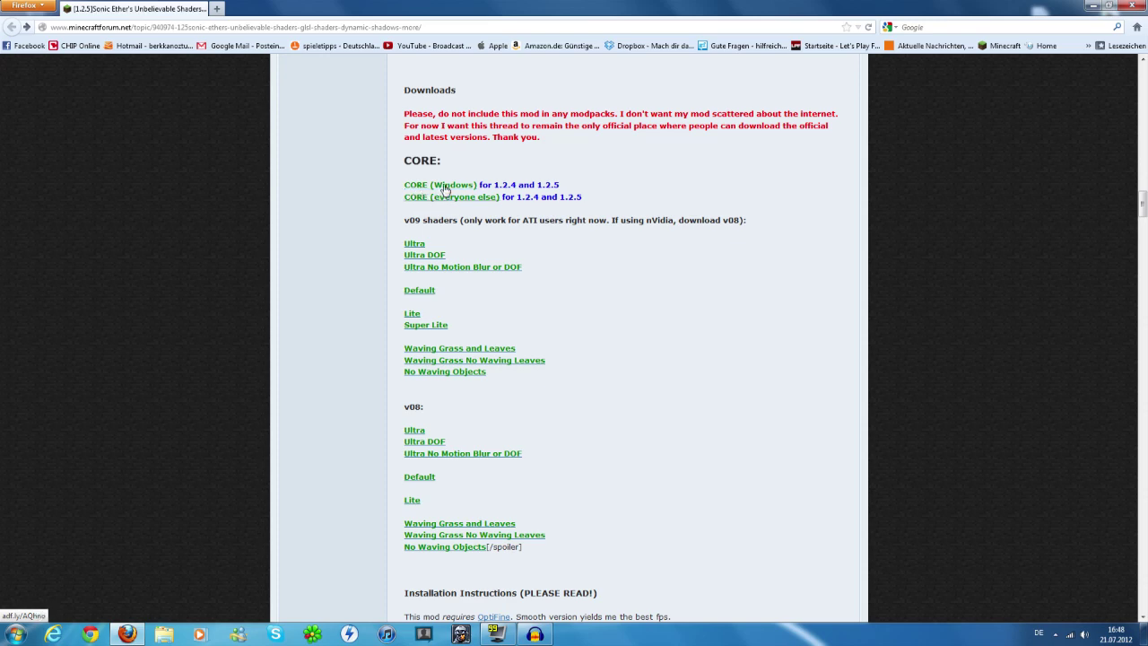
- Go back to the desktop and separate the core shader archive and the SEUS v09 Super Lite archive from the SEUS v09 Lite archive
left_click(1088, 5)
left_click_drag(752, 79, 321, 130)
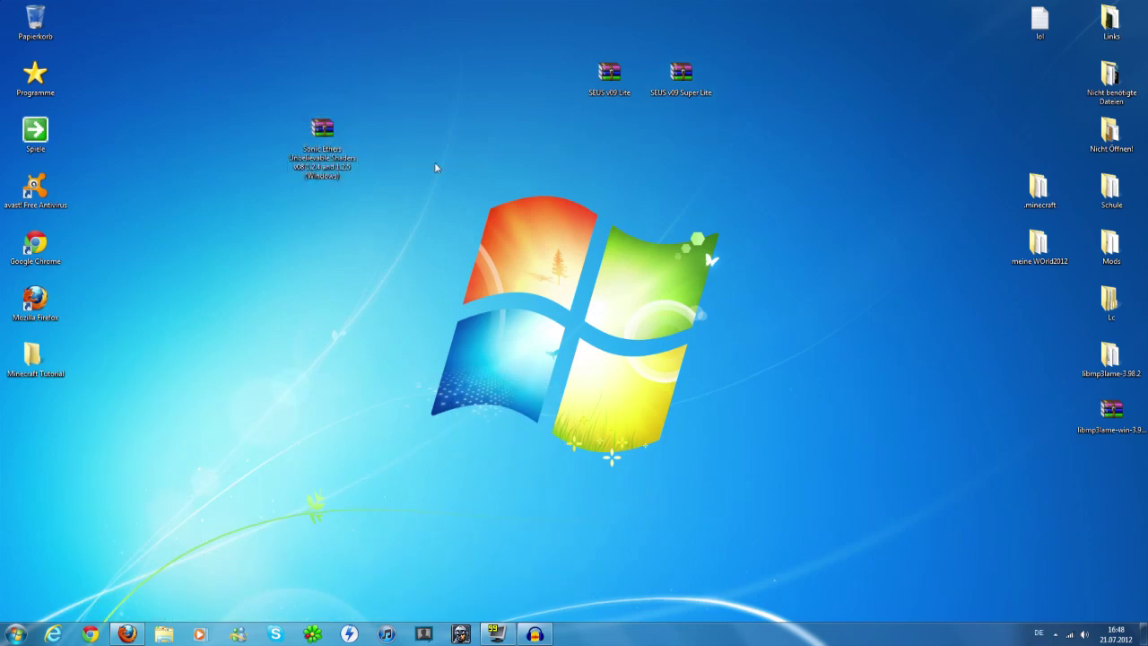
left_click_drag(681, 76, 540, 89)
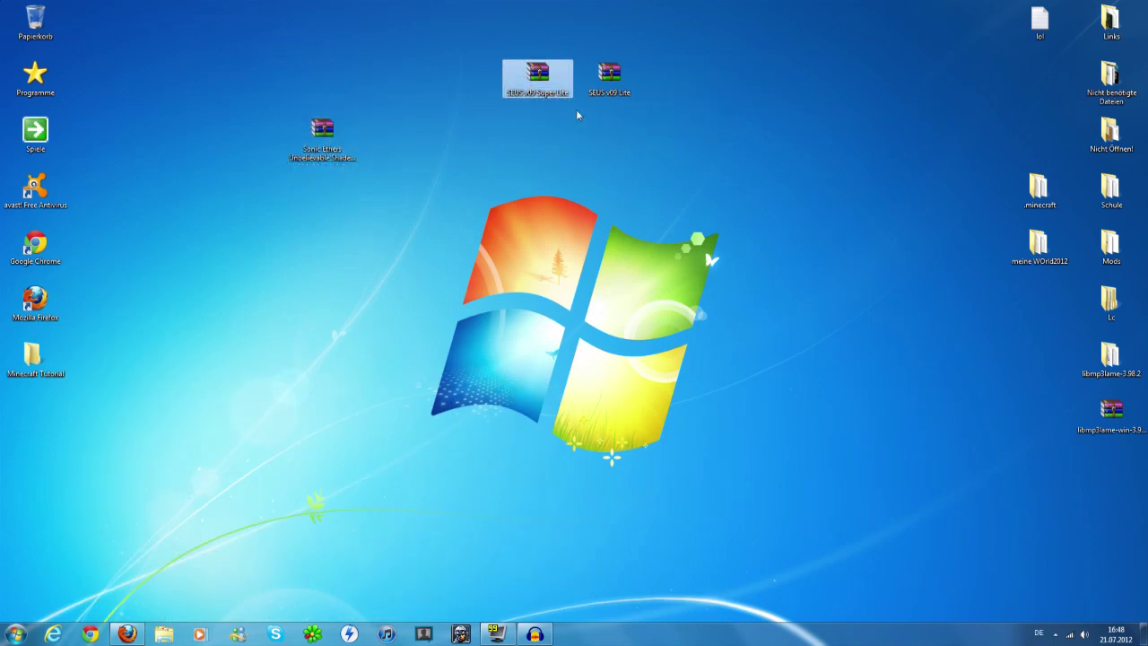
- Return to Firefox, examine the v09 and v08 shader download variants in the forum post, and minimize the browser
left_click(127, 634)
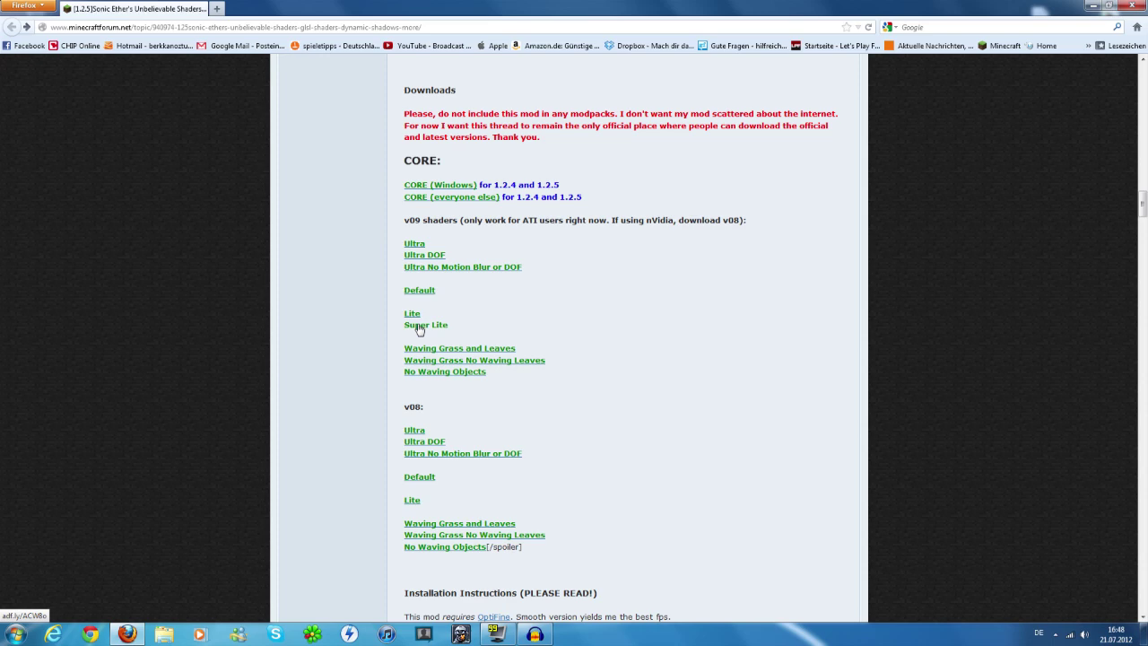
scroll(430, 247, "up", 2)
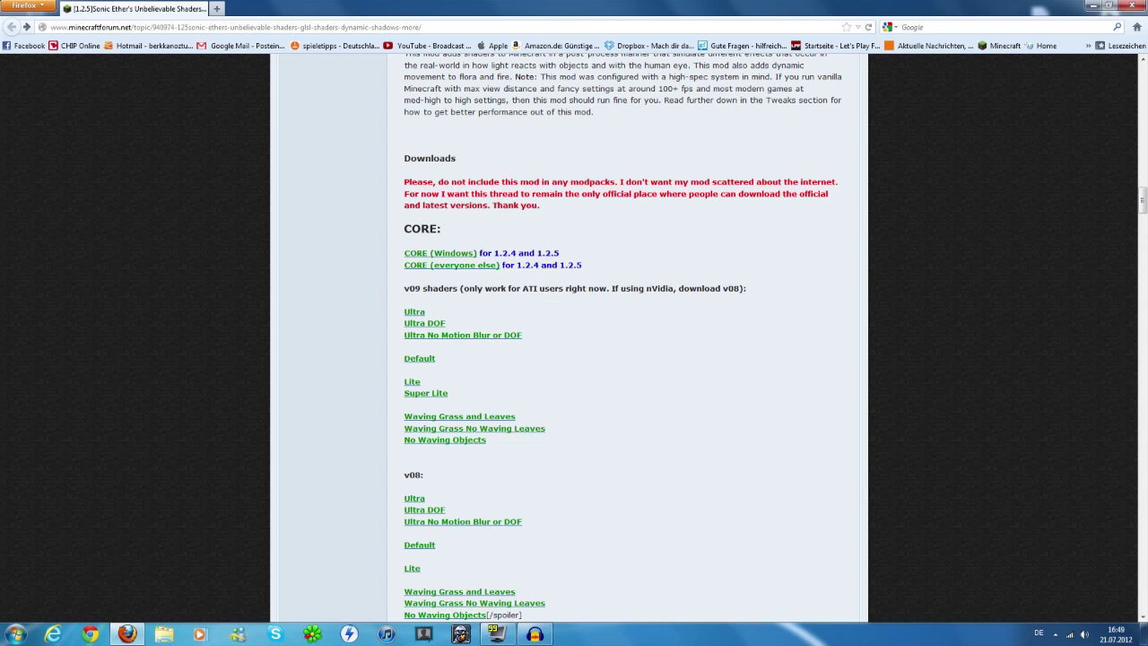
scroll(679, 296, "down", 1)
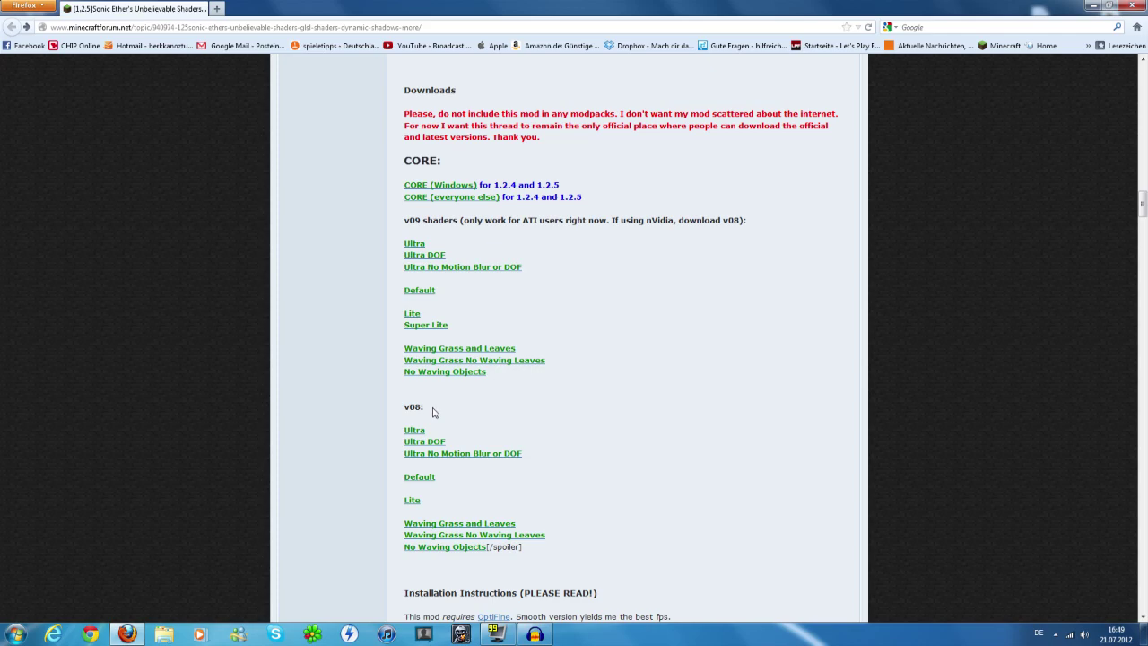
left_click_drag(1141, 202, 1140, 58)
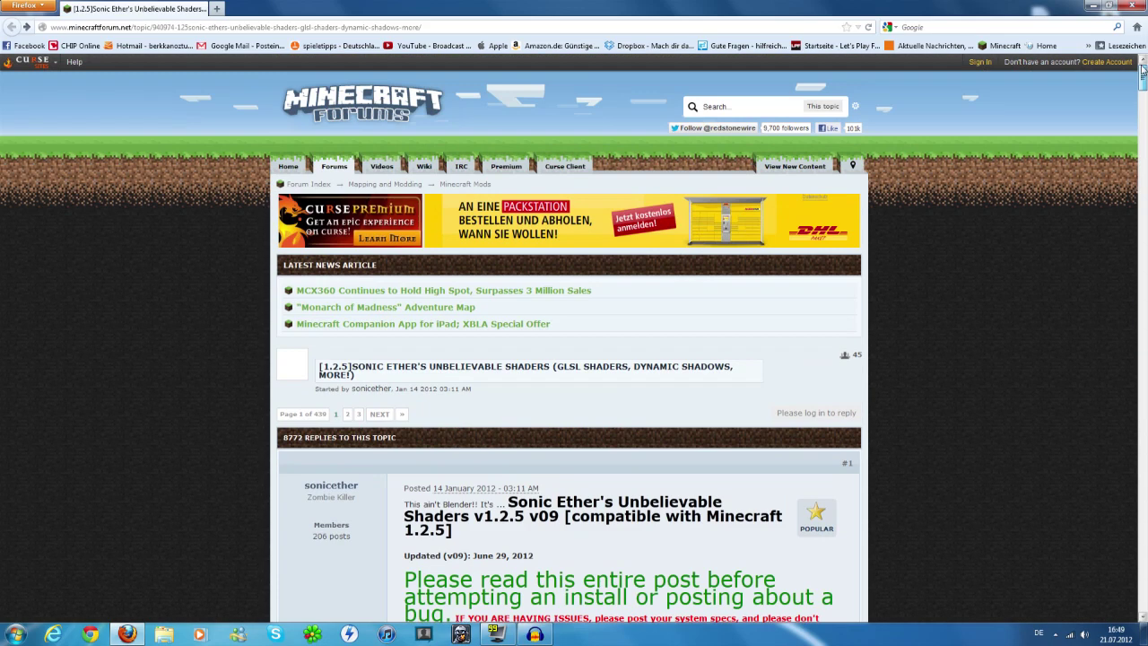
left_click(1093, 6)
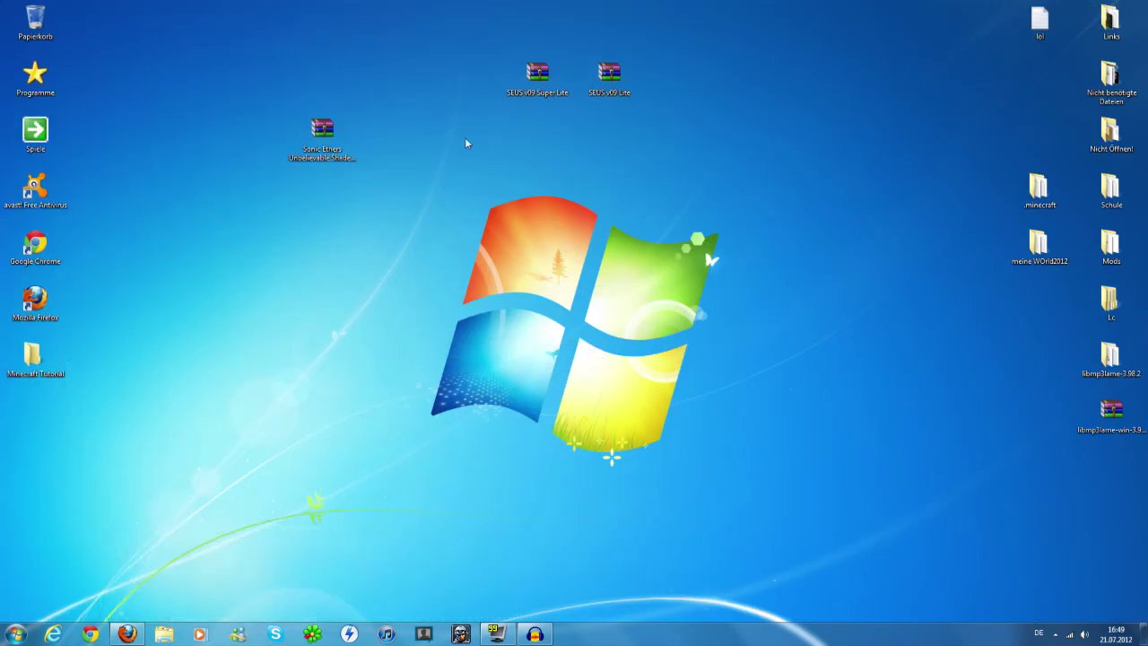
- Place the SEUS v09 Super Lite archive beside the core shader archive on the desktop and set the SEUS v09 Lite archive apart
left_click_drag(694, 33, 457, 145)
left_click(538, 134)
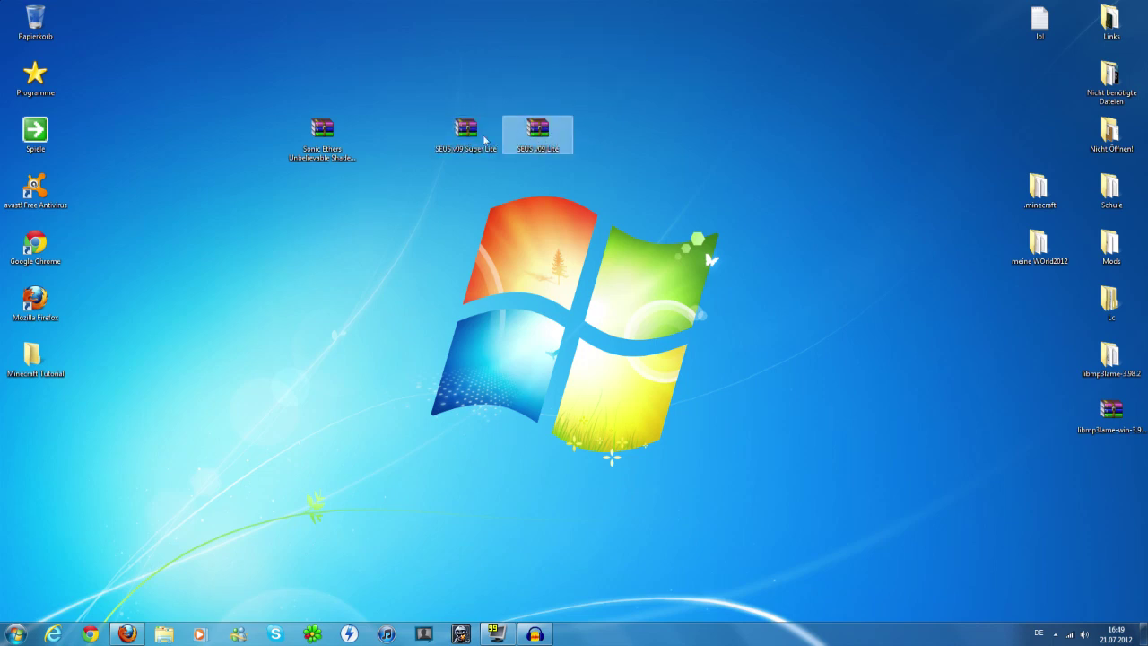
left_click_drag(538, 139, 897, 85)
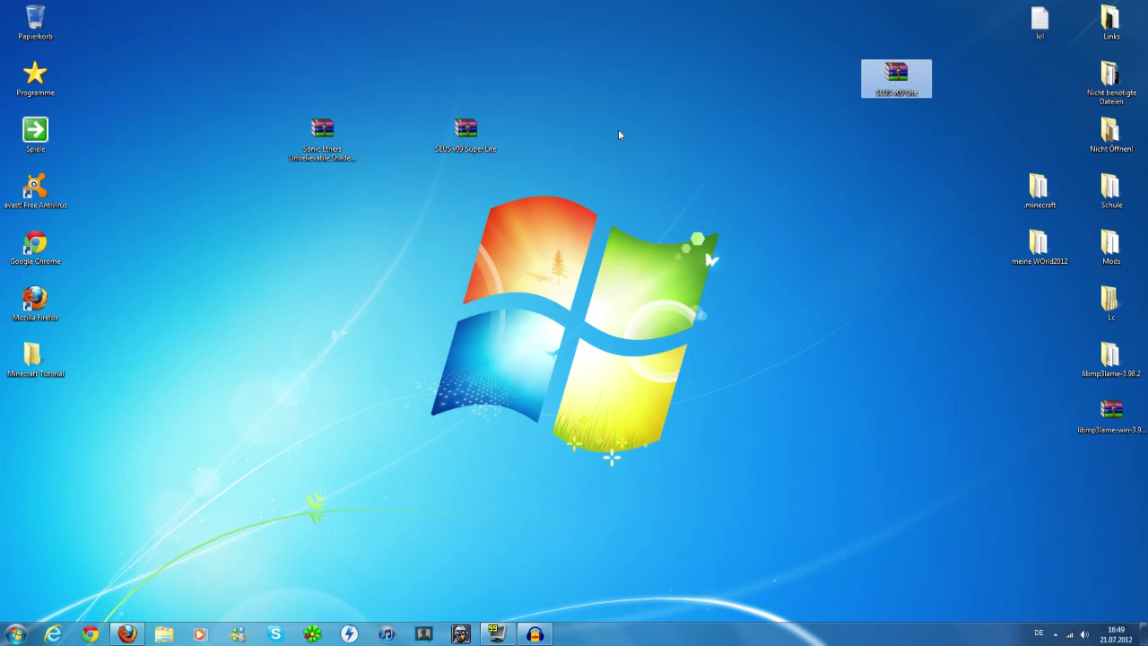
left_click_drag(470, 132, 399, 133)
left_click(506, 135)
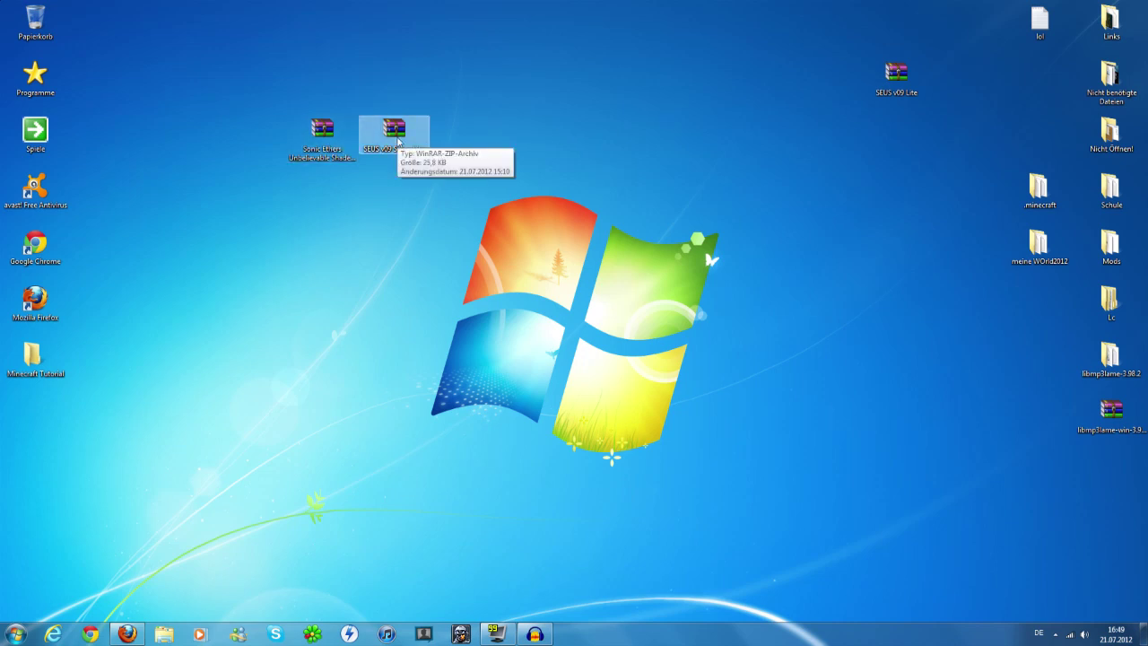
left_click_drag(398, 141, 759, 88)
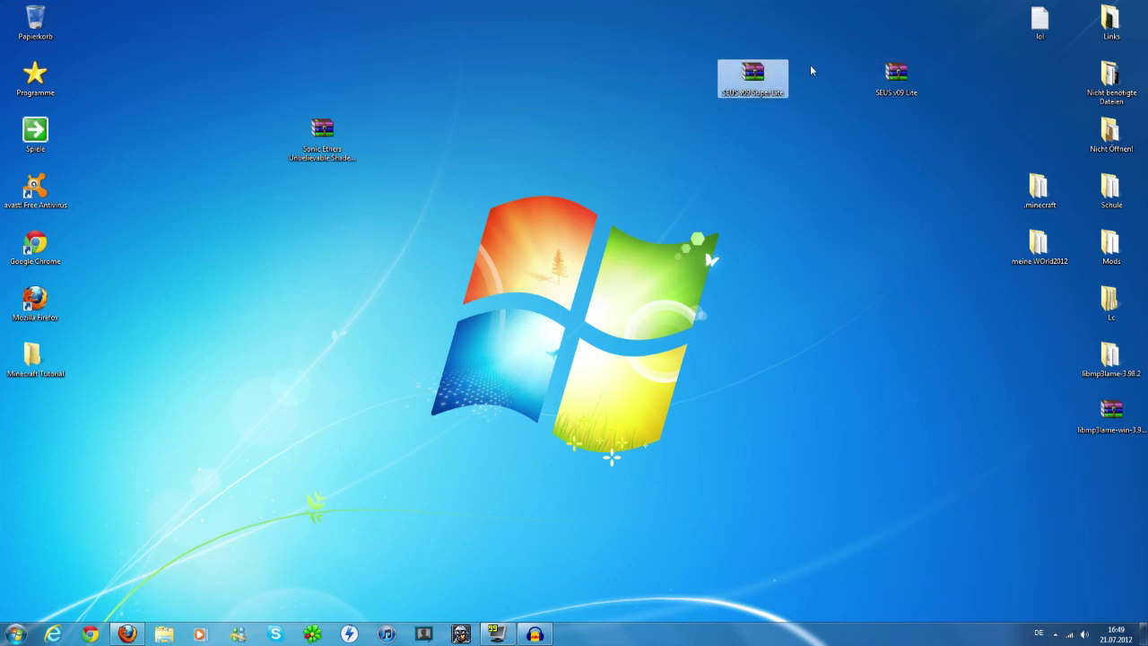
left_click_drag(763, 79, 426, 132)
left_click(502, 139)
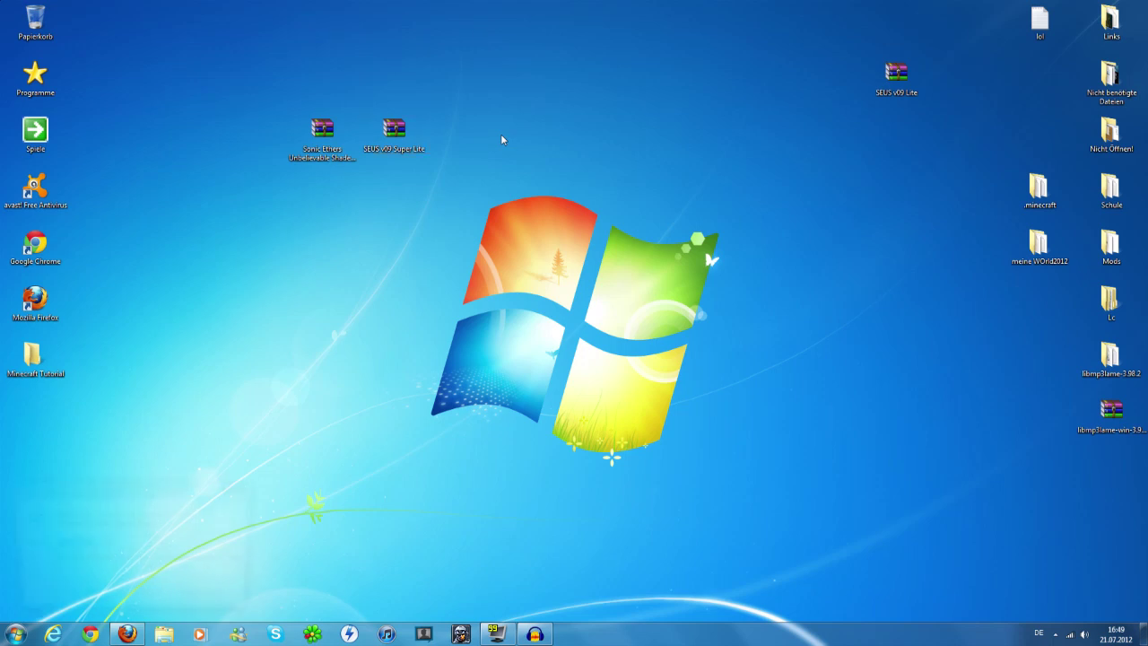
- Run %appdata%, open the .minecraft folder, and move its window clear of the other side of the desktop
key("super+r")
left_click_drag(167, 487, 675, 201)
left_click(606, 257)
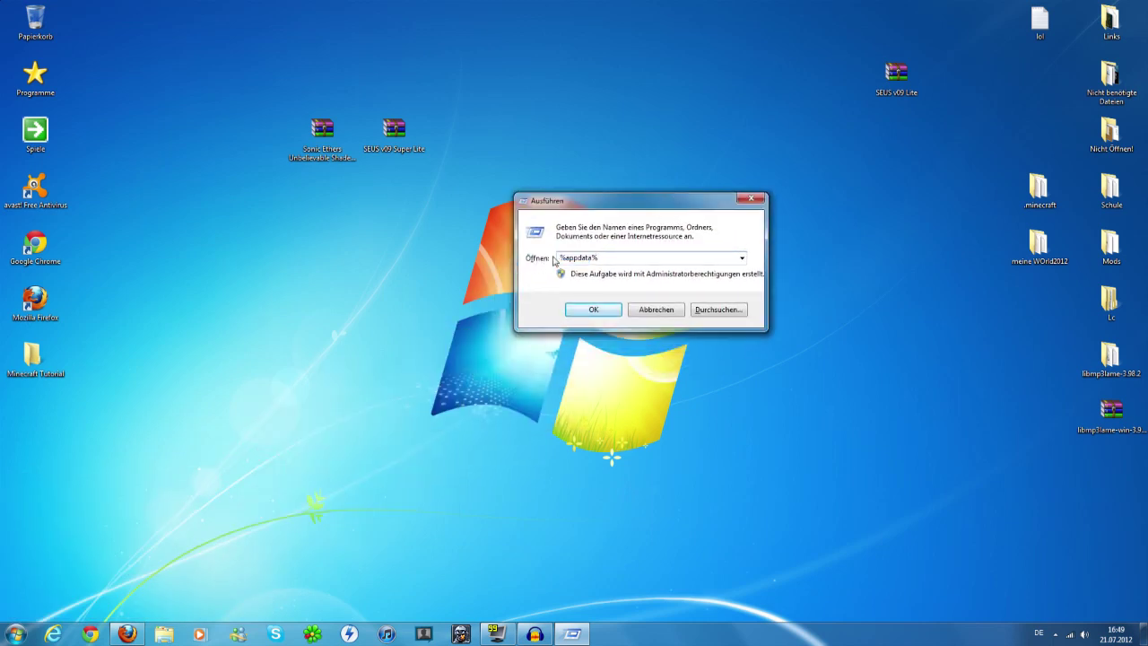
left_click(593, 310)
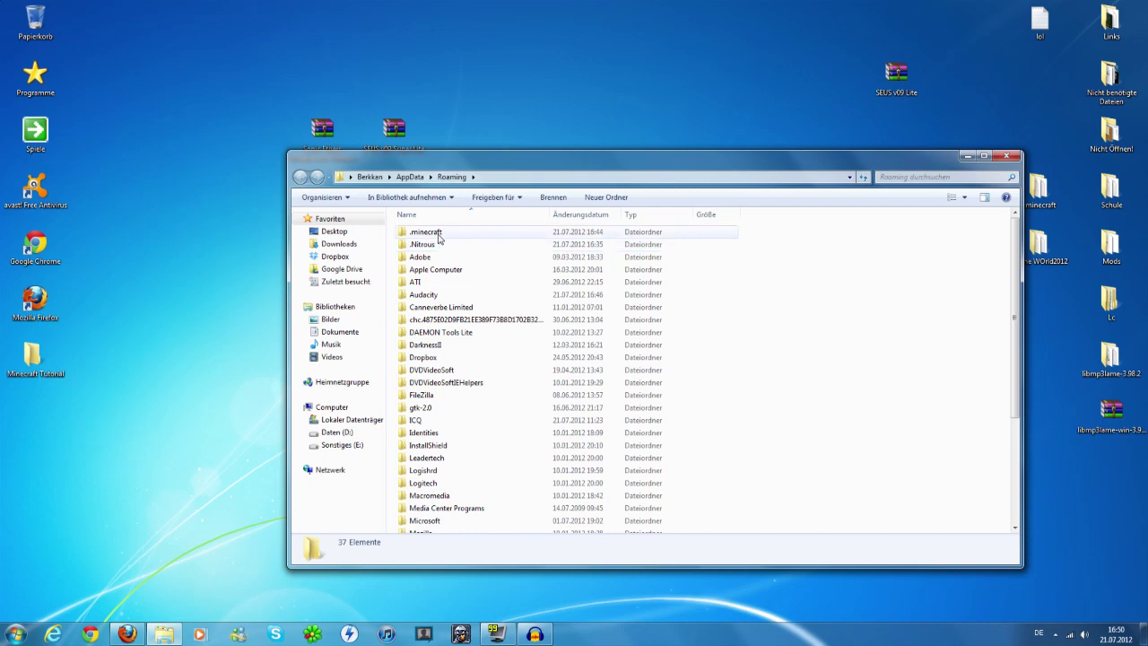
double_click(454, 236)
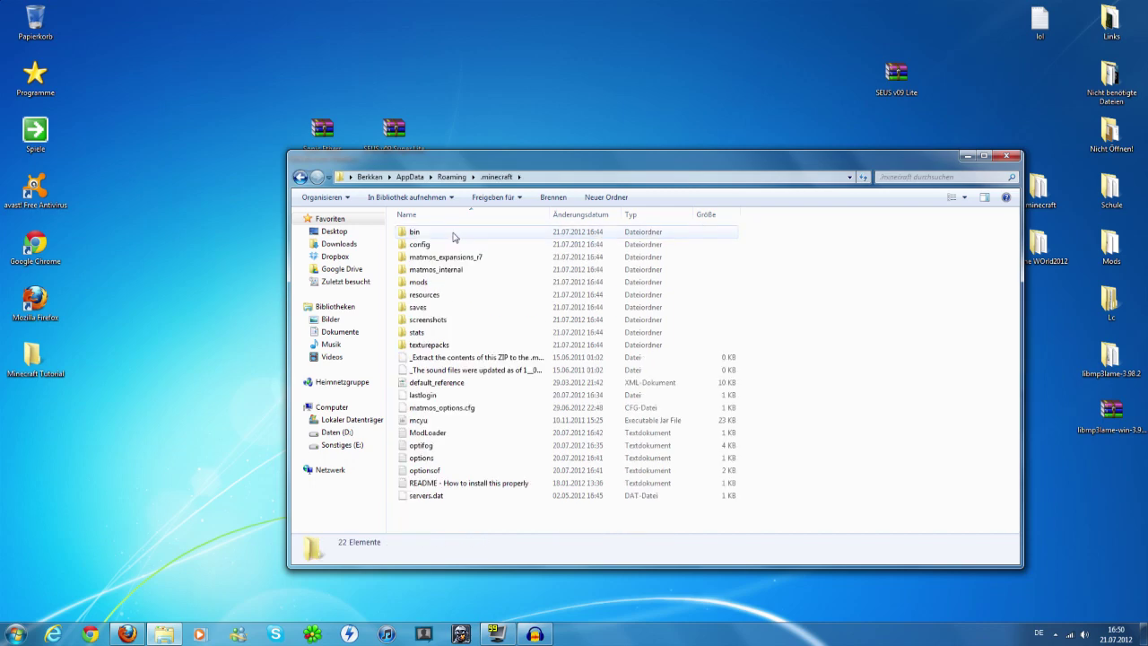
left_click_drag(625, 164, 414, 189)
- Open the core shader archive in WinRAR, dismiss the licence reminder, enter its inner folder, and place the window beside the .minecraft folder
left_click_drag(322, 130, 704, 69)
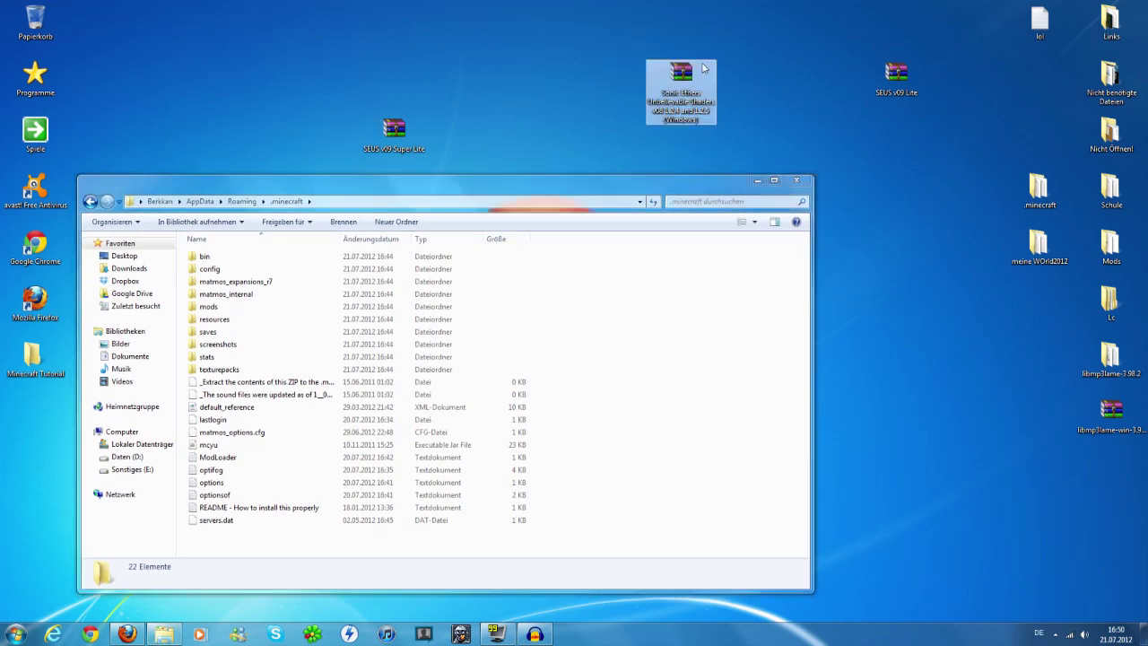
double_click(687, 77)
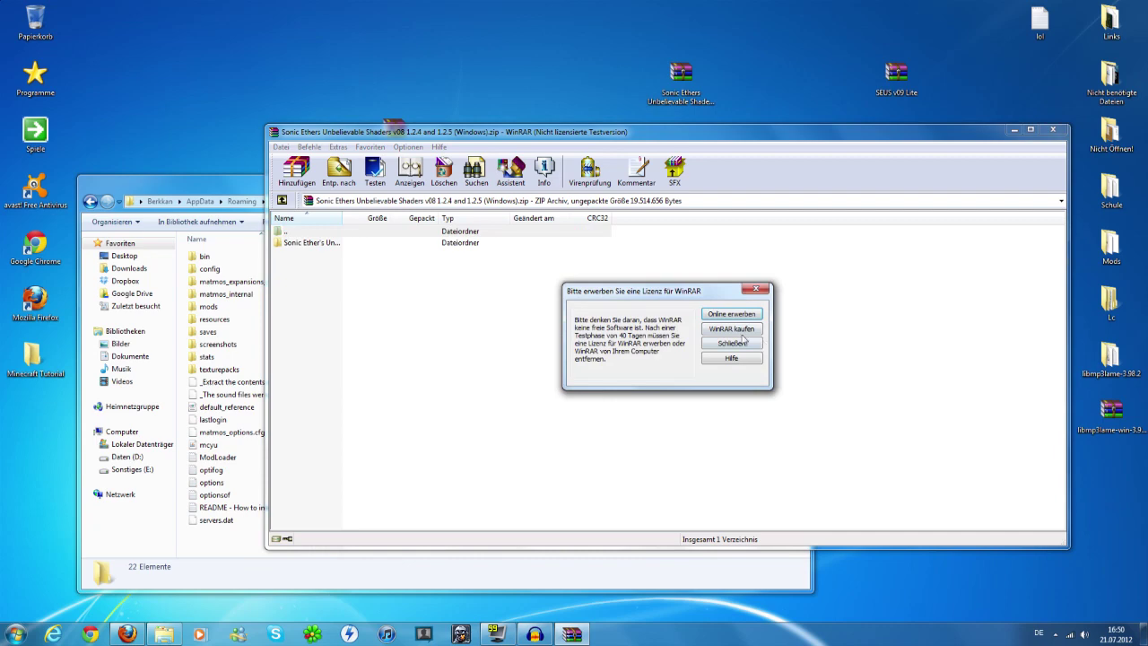
left_click(728, 342)
double_click(315, 243)
left_click_drag(419, 134, 720, 145)
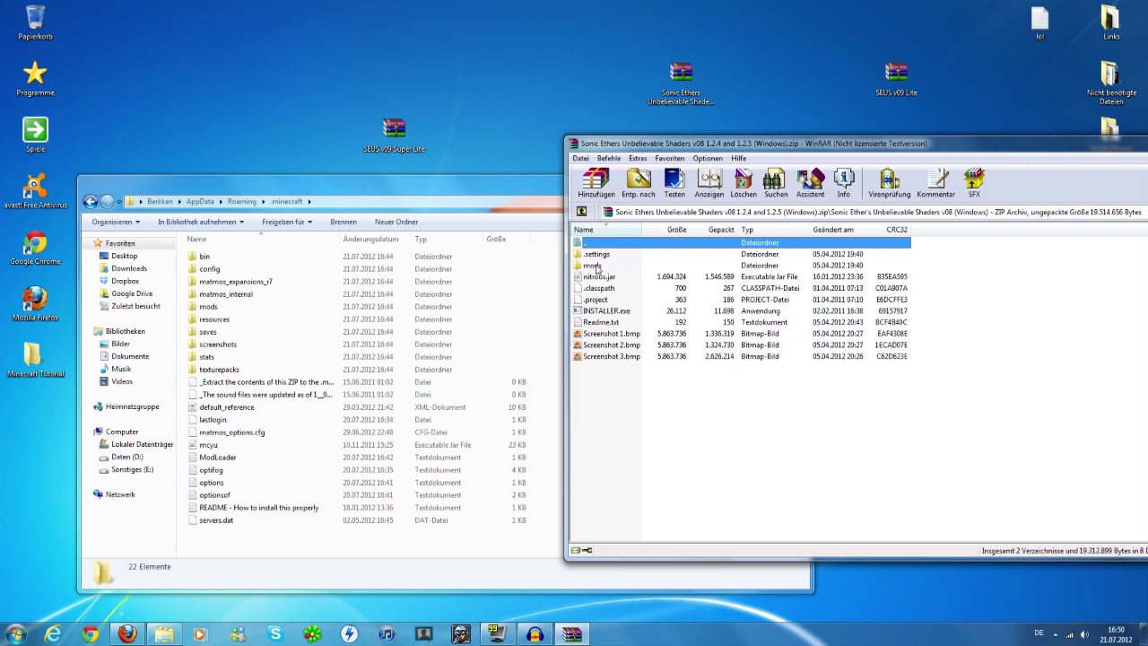
- Copy the archive's mods folder into .minecraft, merge it with the existing mods folder, and check the merged folder's contents
left_click_drag(594, 267, 303, 543)
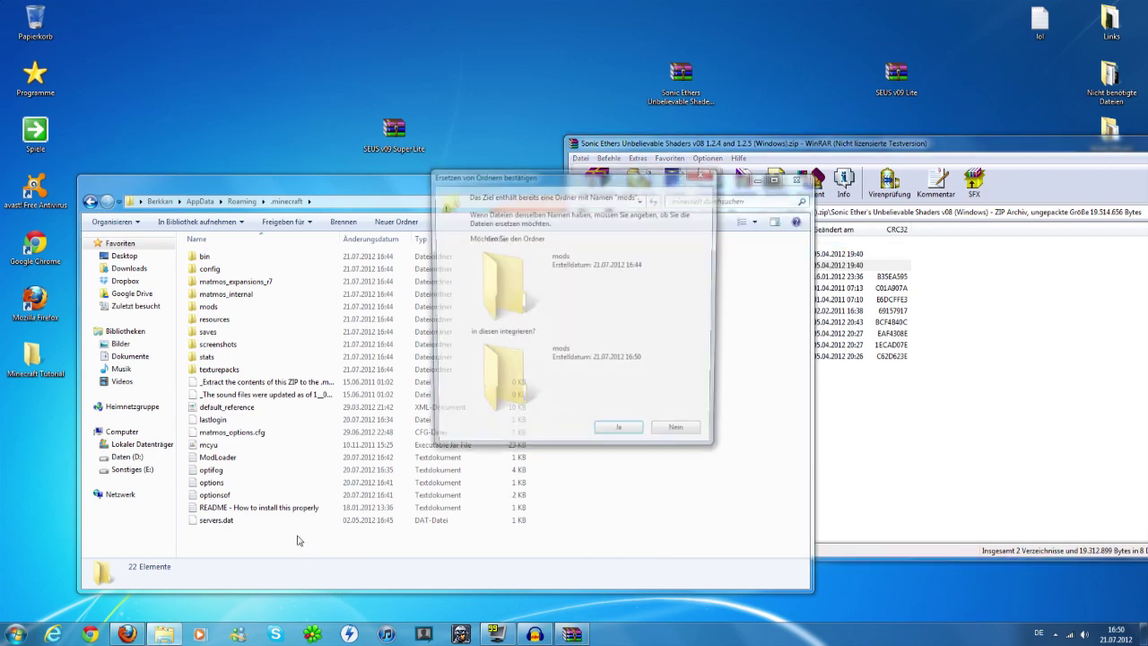
left_click(629, 437)
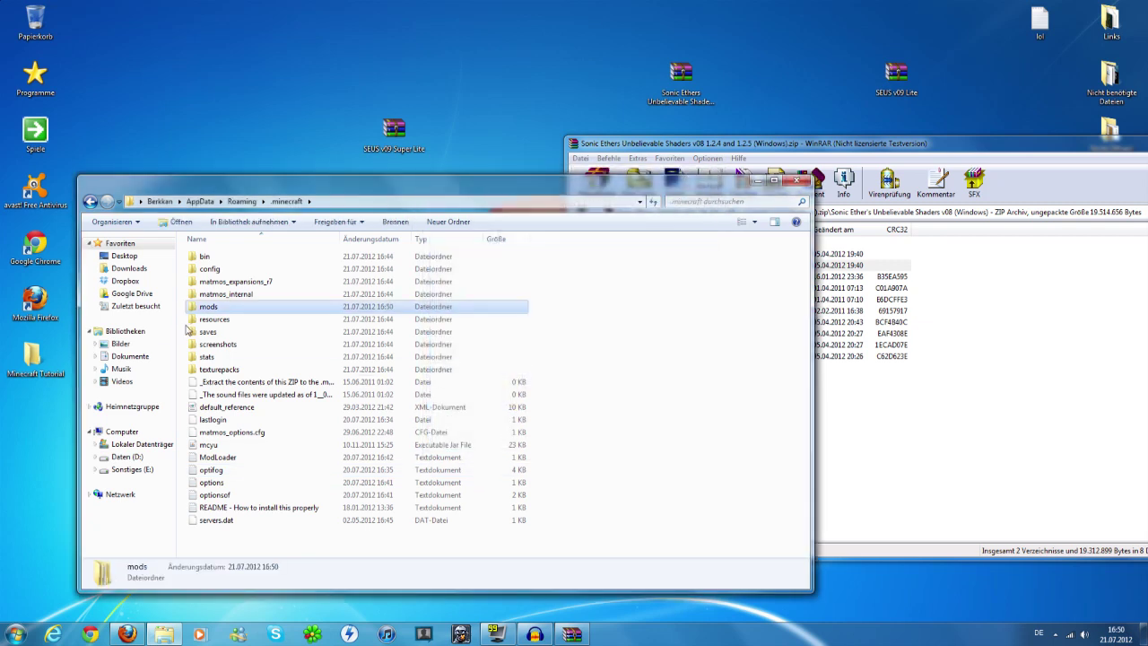
double_click(204, 308)
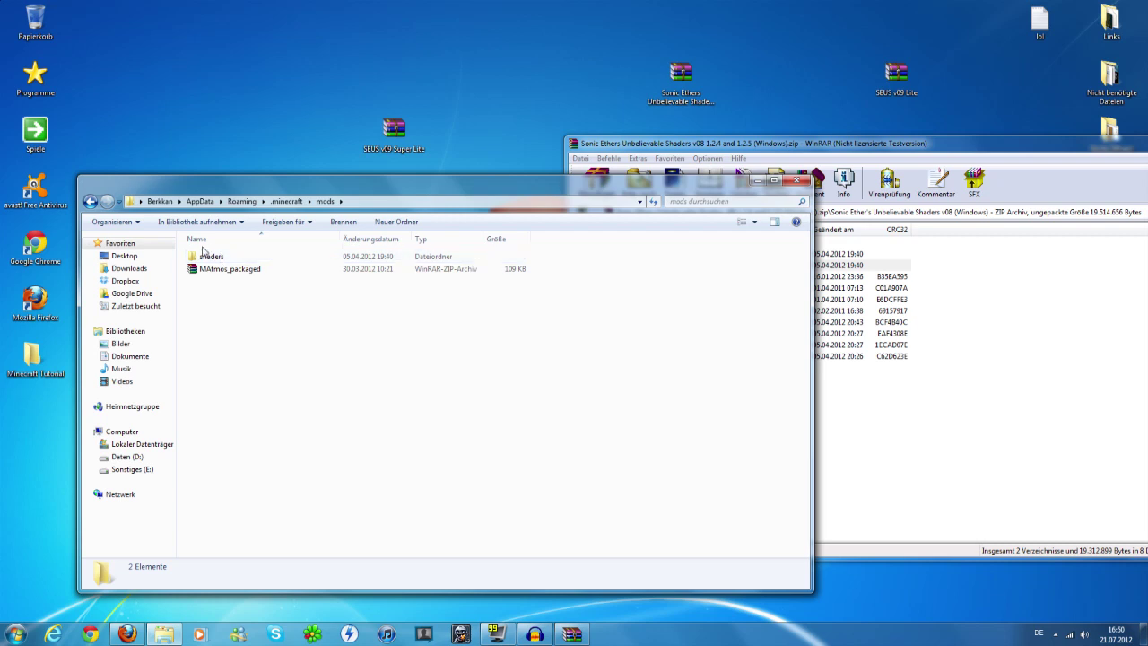
left_click(90, 201)
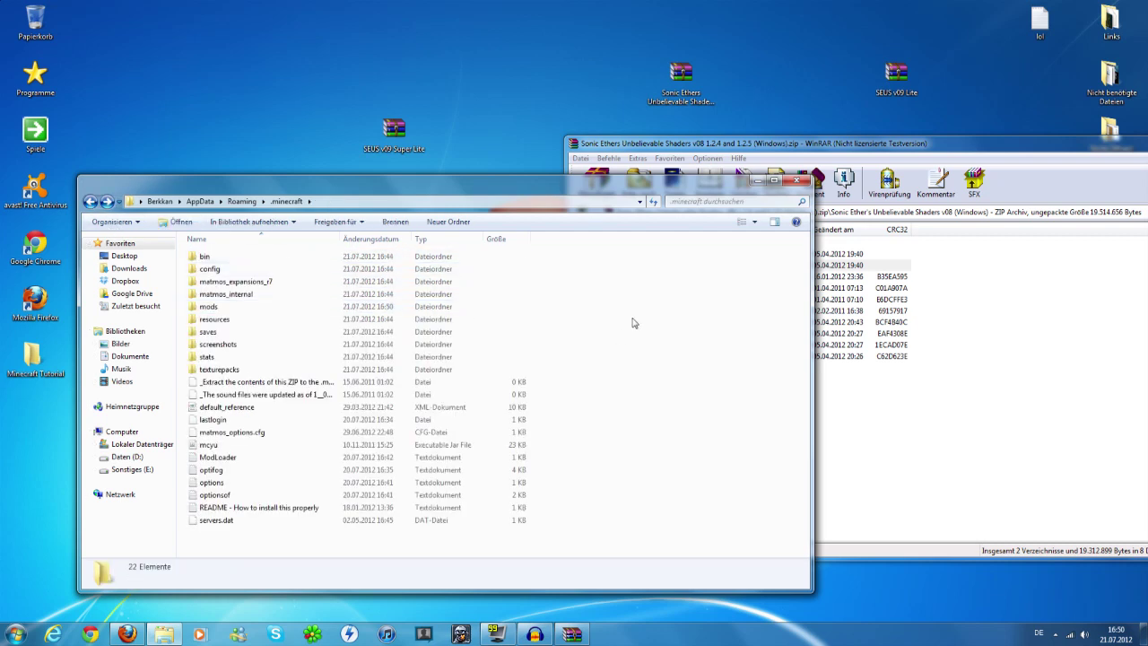
double_click(234, 310)
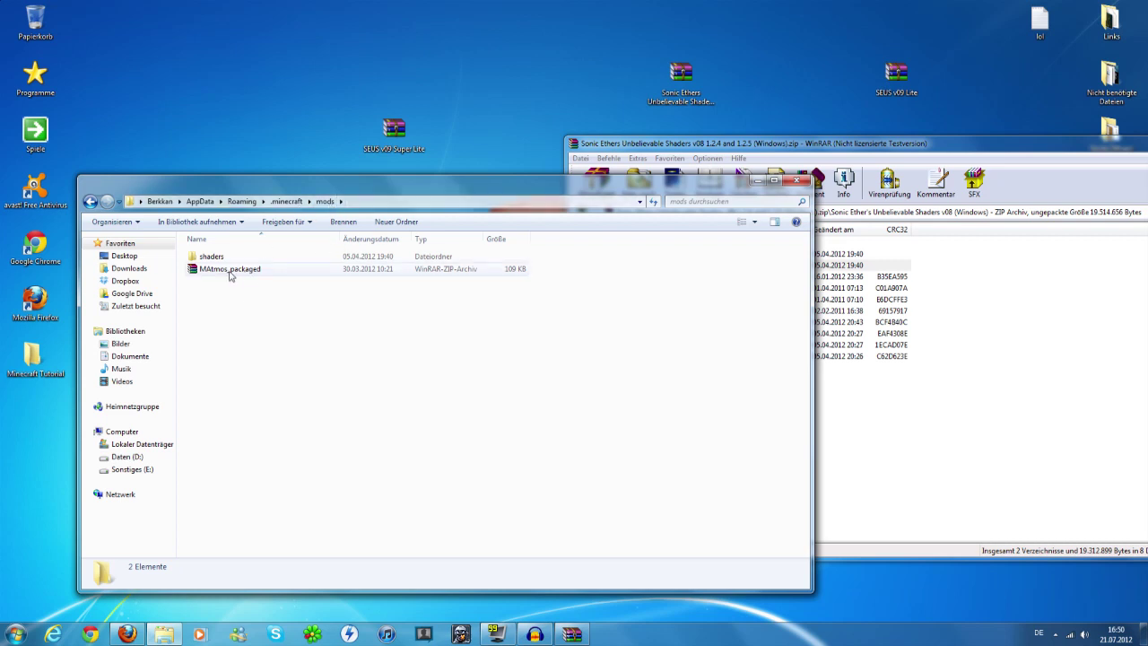
left_click(90, 200)
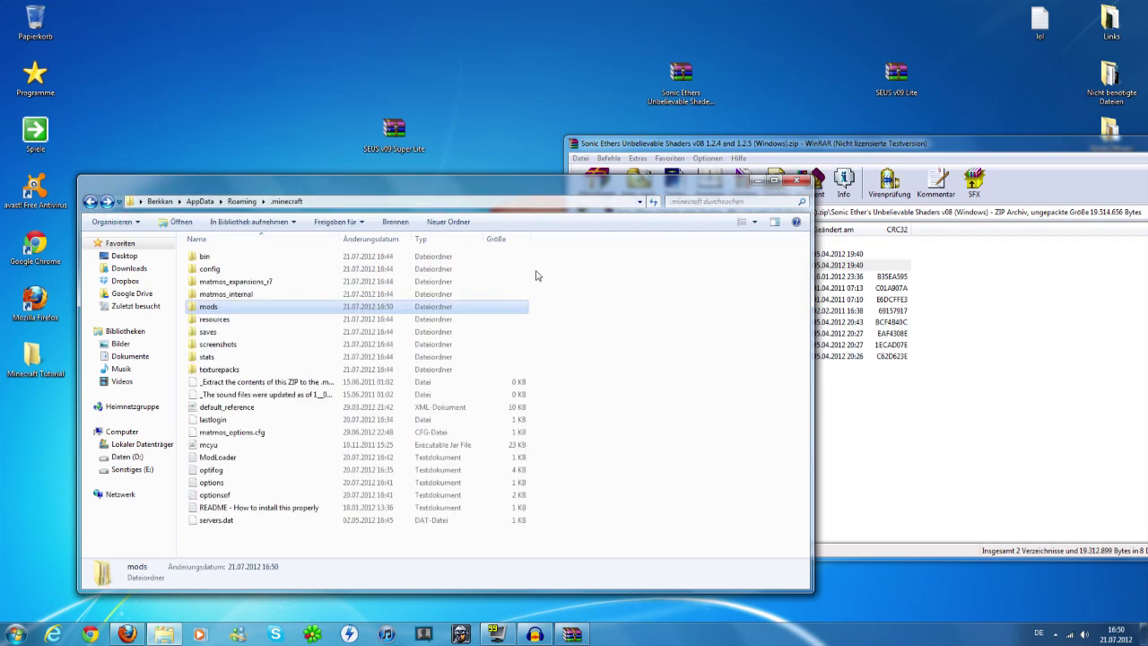
- Launch INSTALLER.exe from the core shader archive, install the Shaders mod with Nitrous, and close the installer
left_click(902, 414)
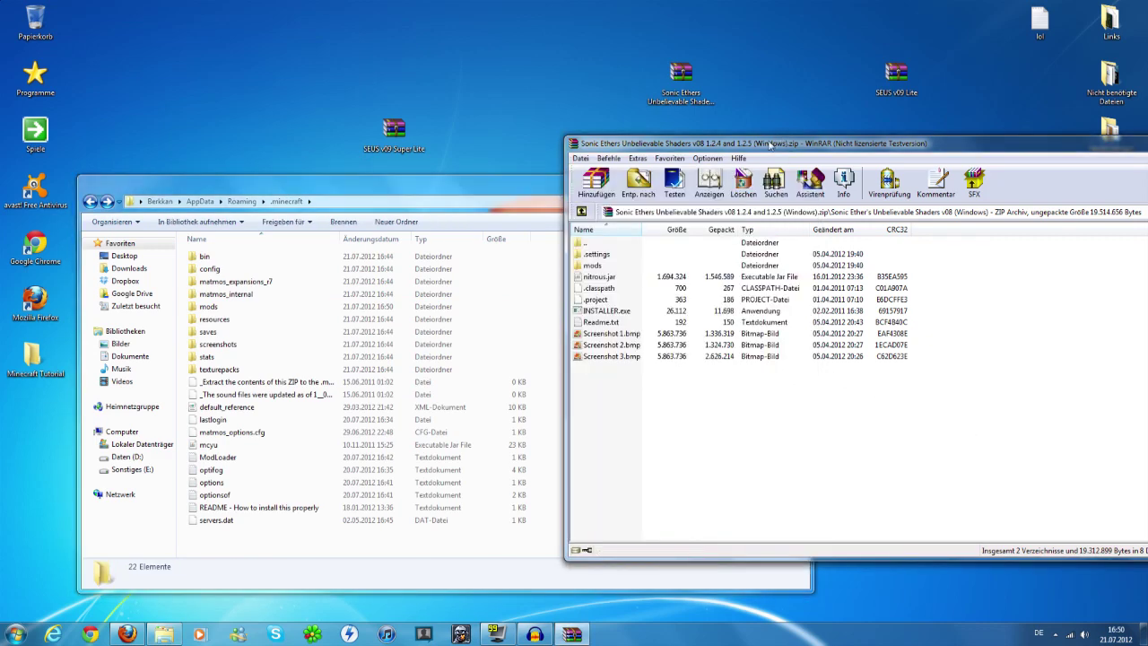
left_click_drag(769, 151, 704, 185)
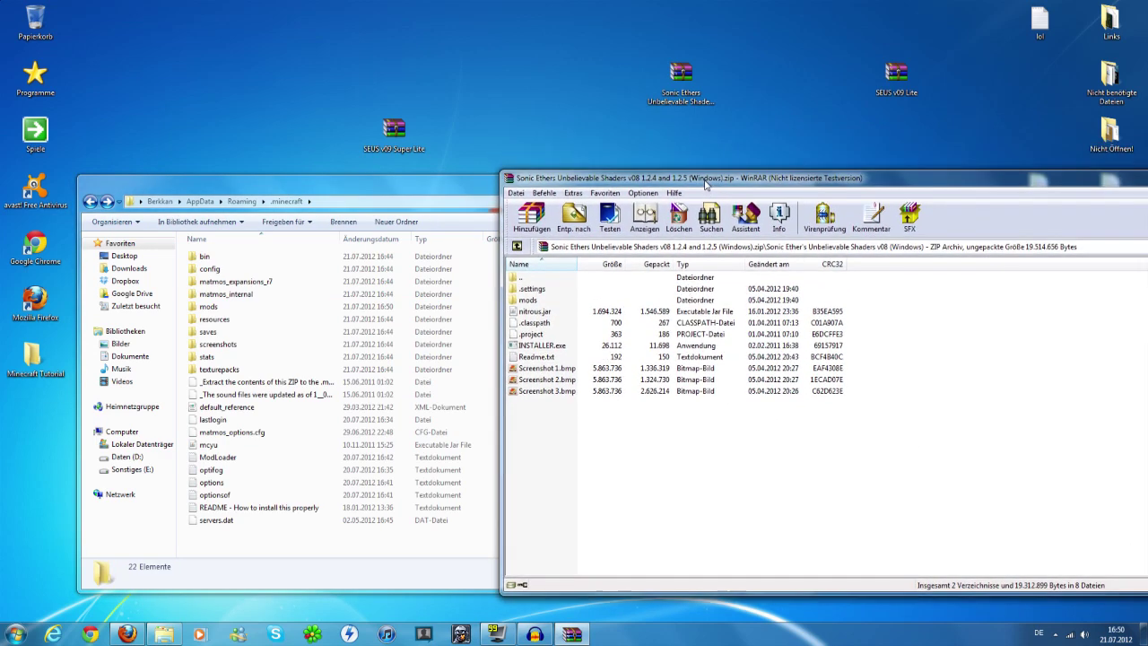
left_click_drag(545, 348, 550, 348)
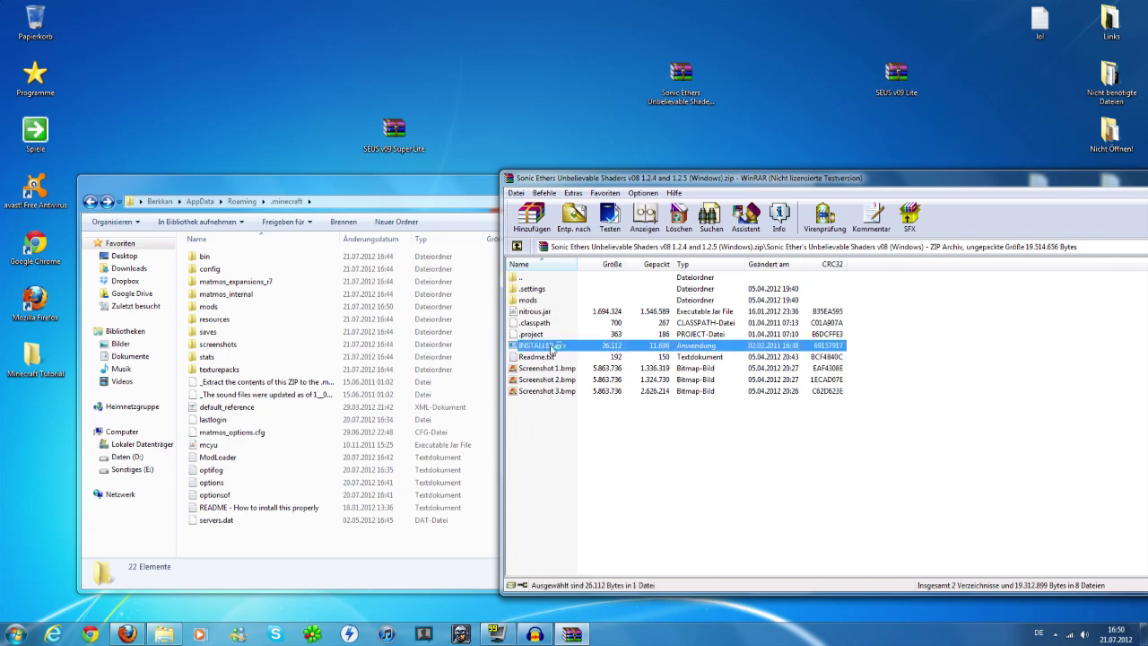
left_click_drag(621, 206, 579, 238)
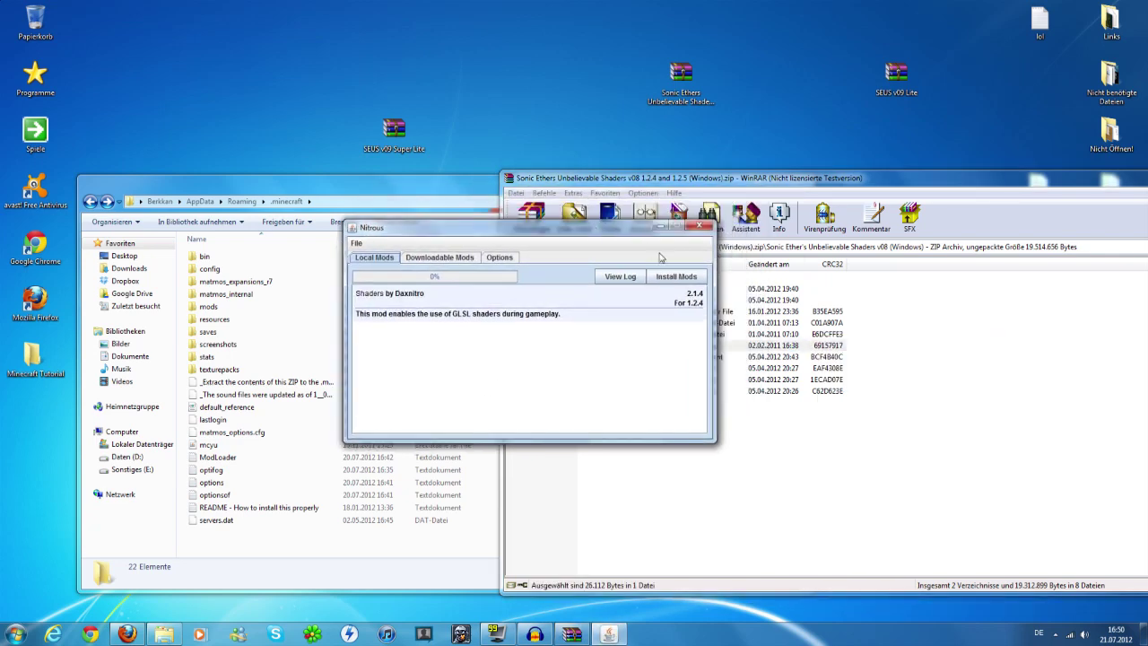
left_click(677, 276)
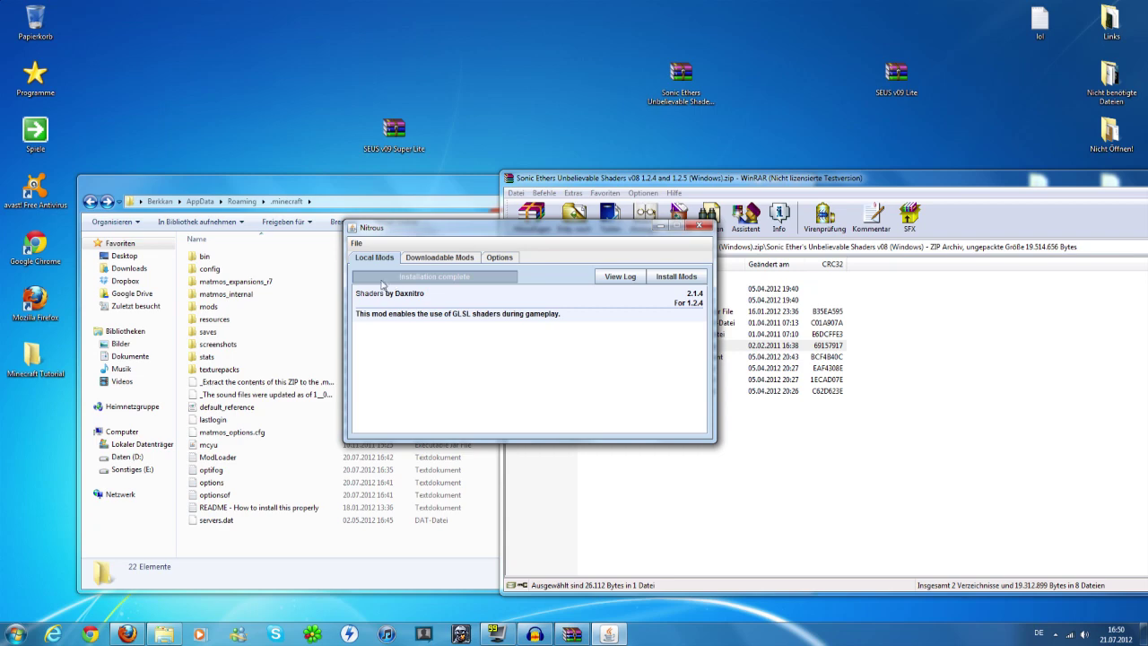
left_click(698, 225)
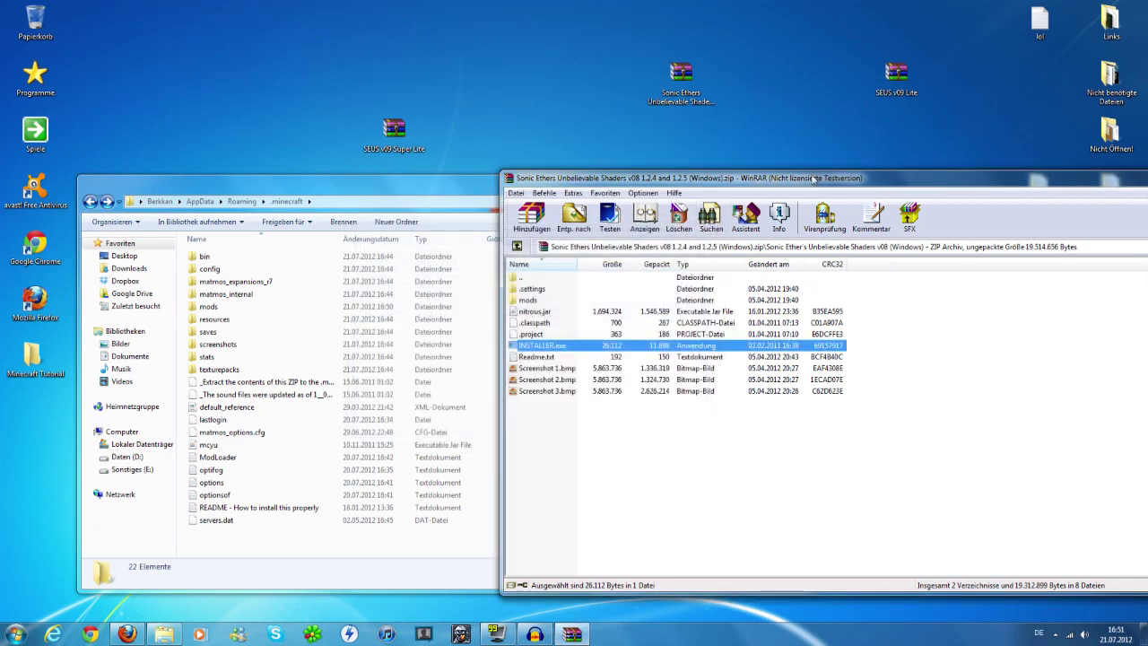
- Close the core shader archive window and shift the .minecraft folder window toward the middle of the desktop
double_click(812, 179)
left_click(1108, 7)
left_click_drag(804, 182, 672, 162)
left_click(1091, 157)
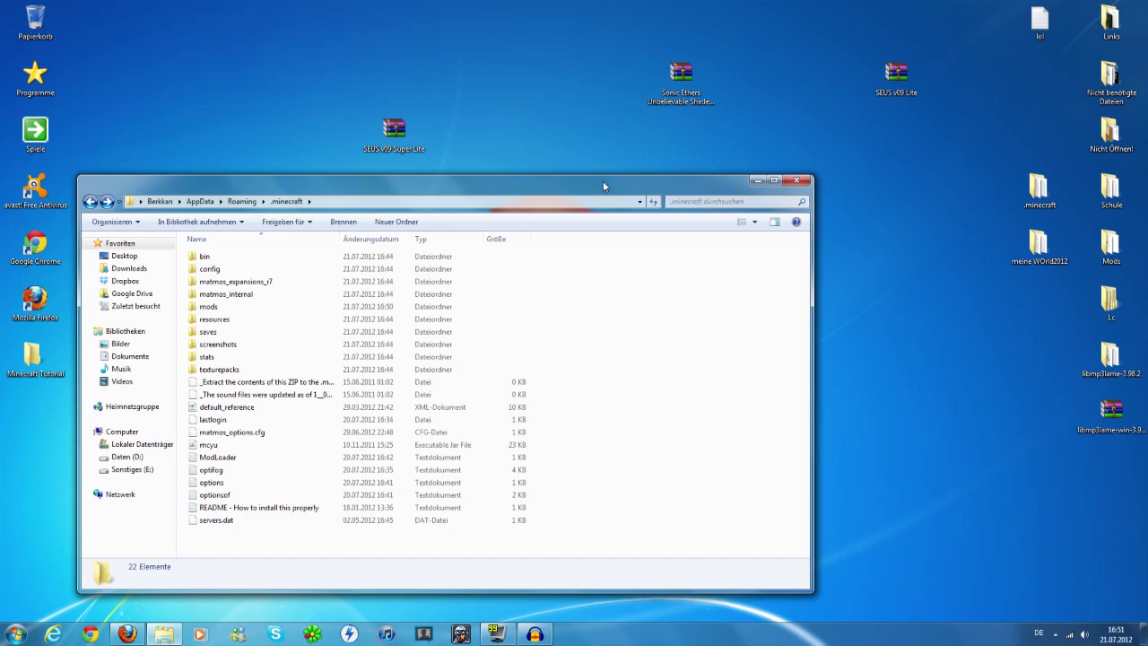
left_click_drag(661, 177, 794, 170)
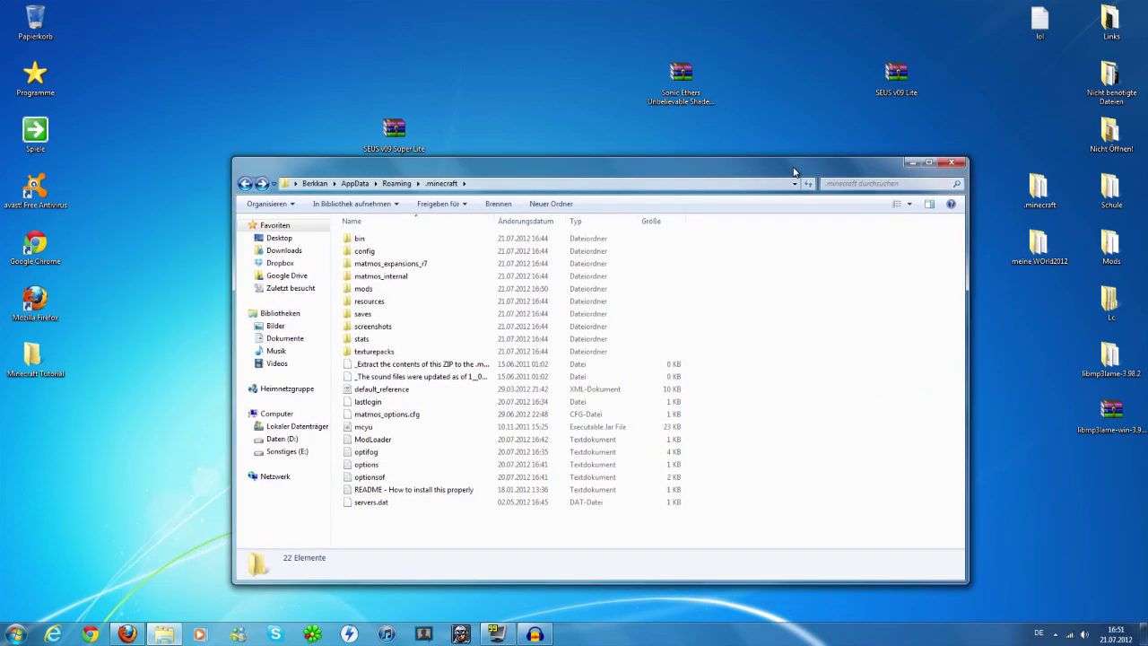
- Place the SEUS v09 Lite archive directly above SEUS v09 Super Lite and move the .minecraft window clear of both icons
left_click_drag(895, 77, 395, 79)
left_click(465, 160)
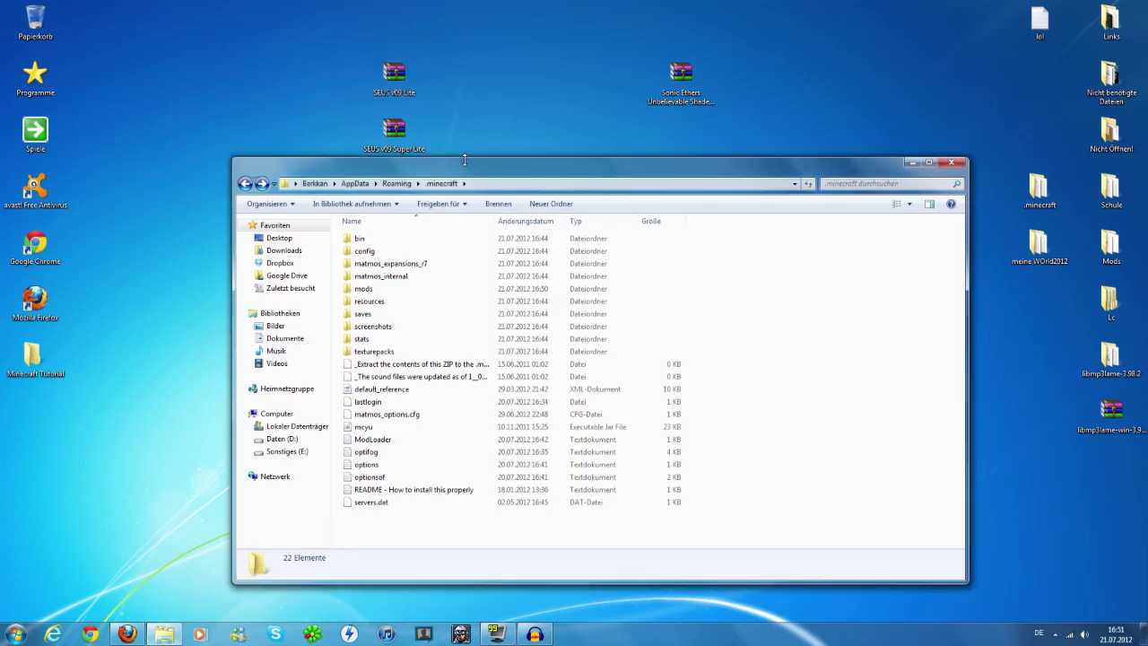
left_click_drag(464, 163, 445, 201)
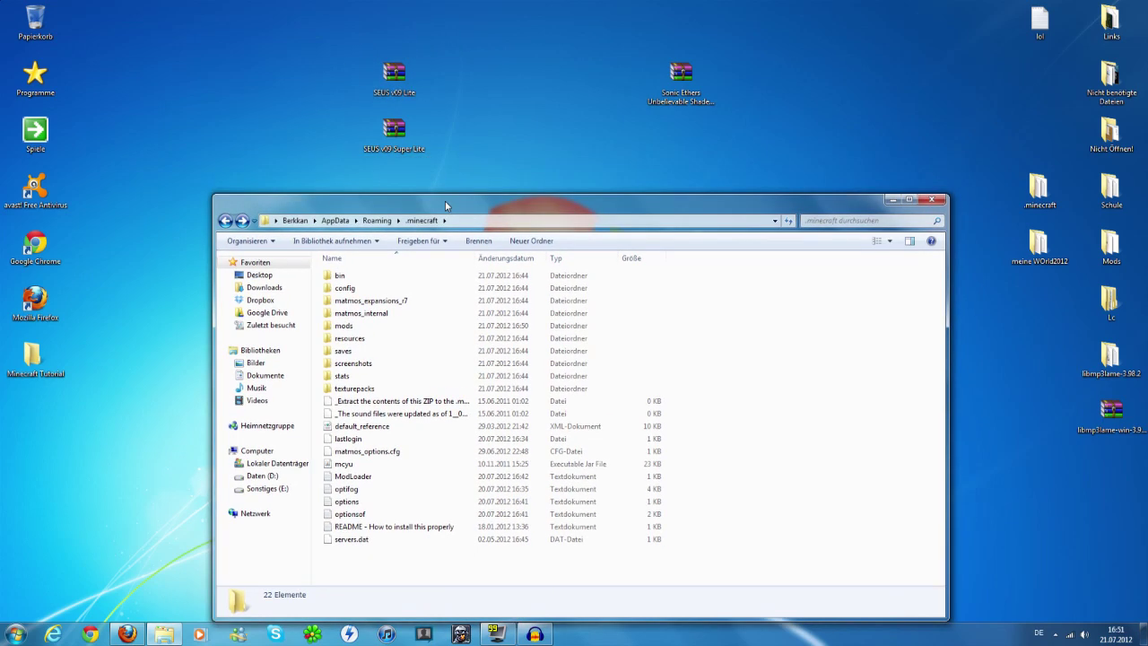
- Open the SEUS v09 Super Lite archive, dismiss the licence reminder, enter its inner folder, and place the window beside the .minecraft folder
double_click(412, 133)
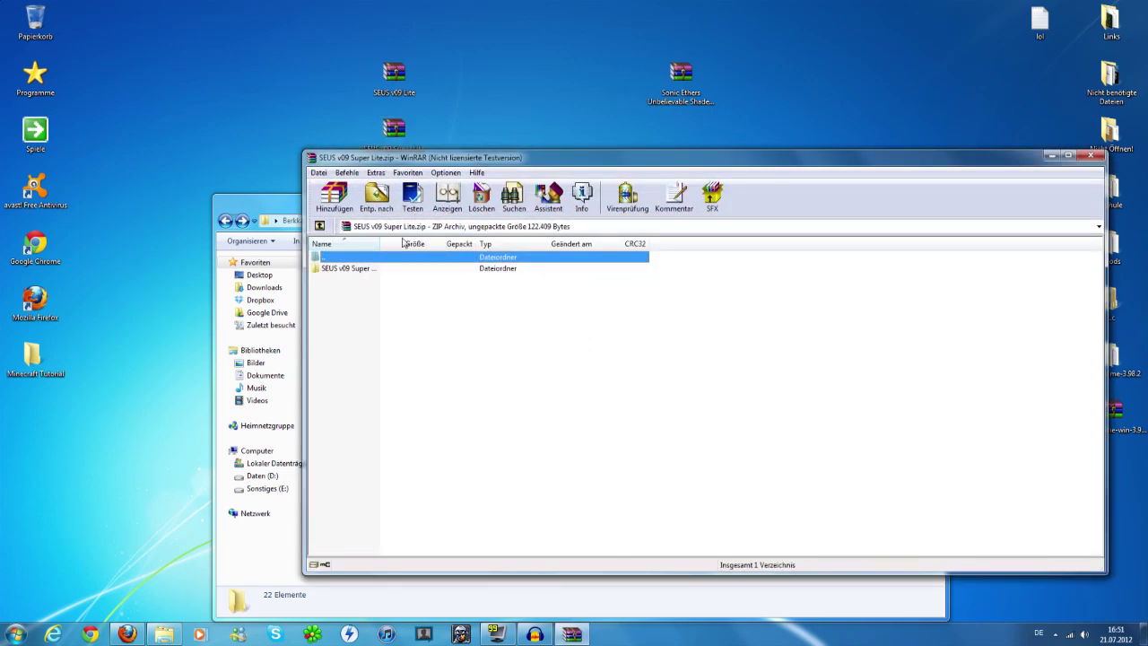
left_click(780, 380)
double_click(342, 271)
left_click_drag(650, 160, 989, 115)
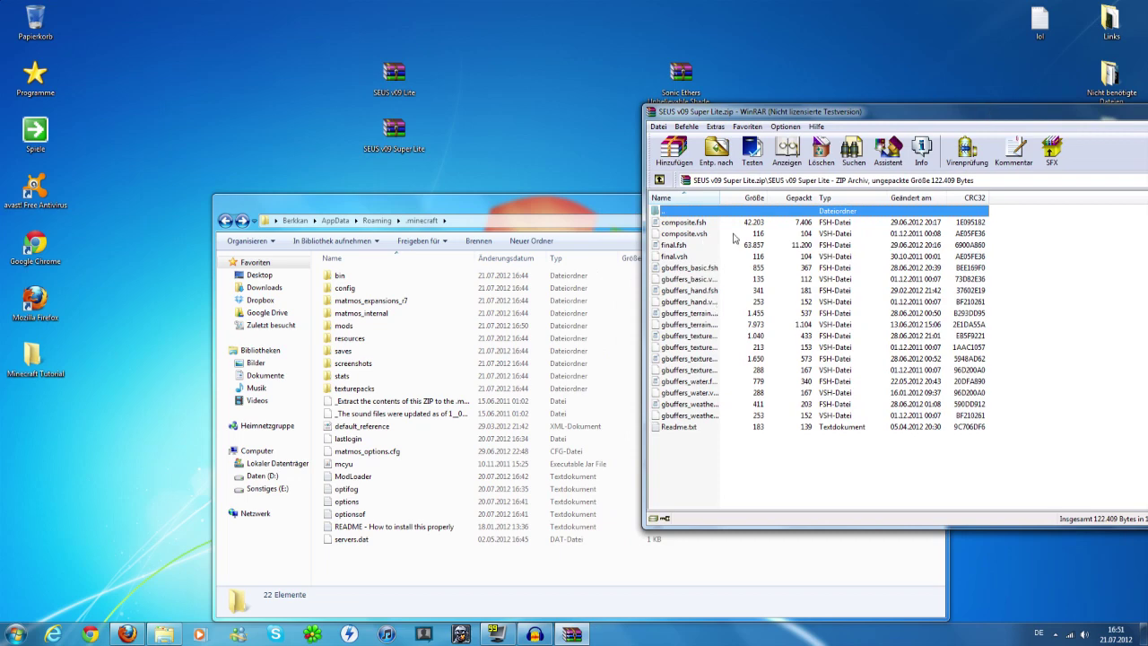
left_click(799, 472)
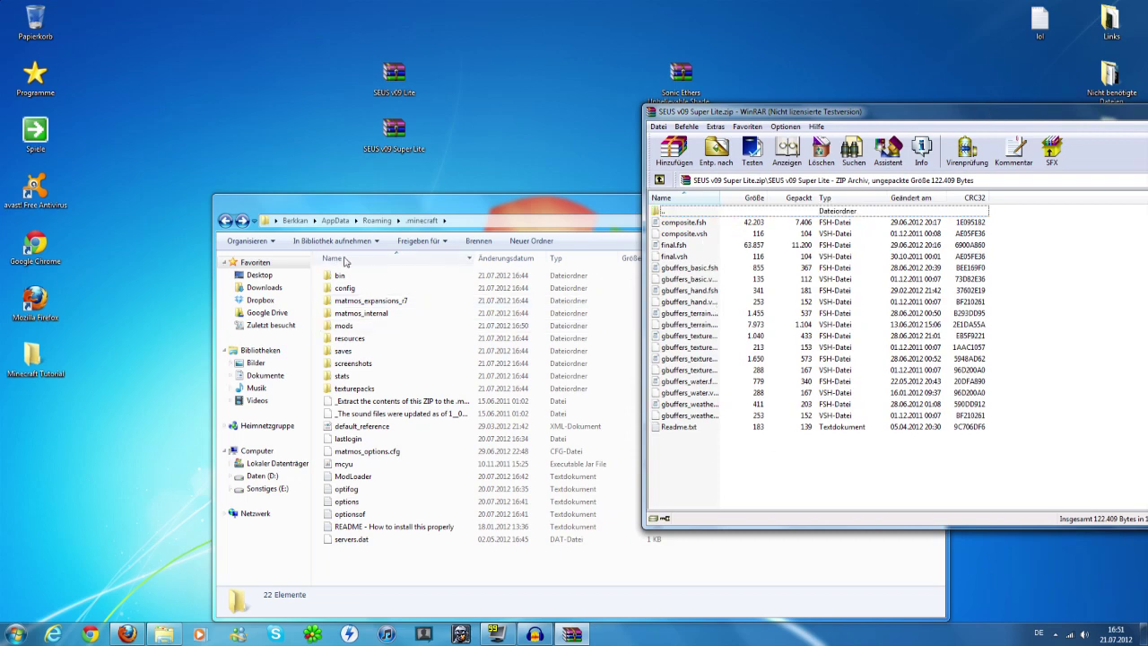
- Open minecraft.jar from the .minecraft bin folder with WinRAR, dismiss the licence reminder, and place its window beside the Super Lite archive
left_click_drag(399, 201, 335, 142)
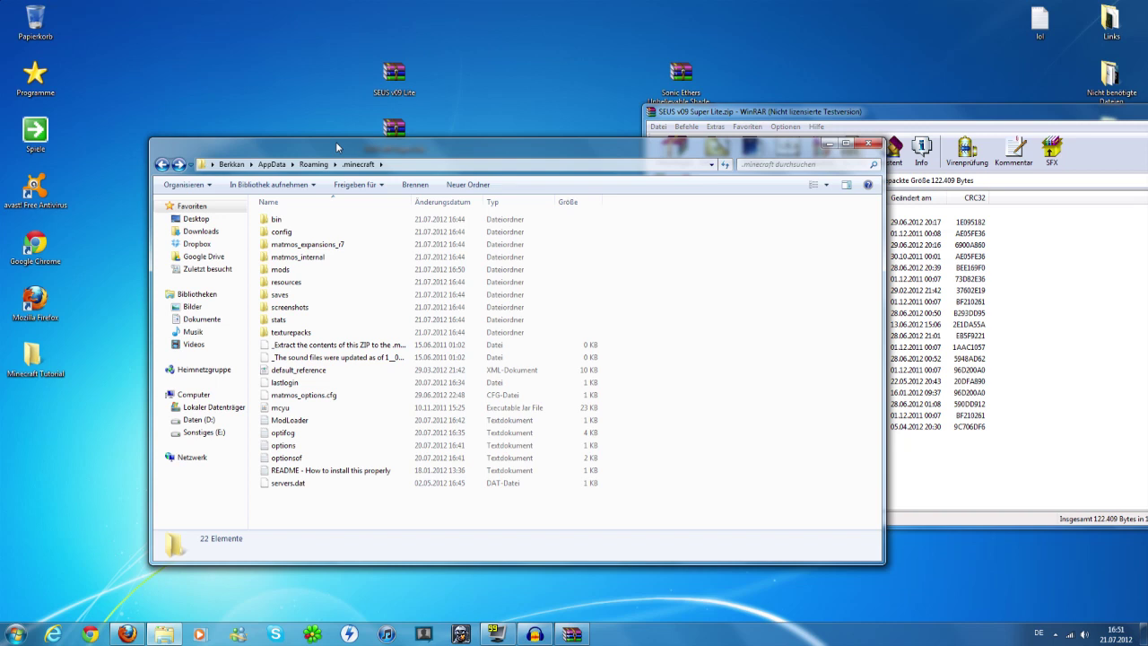
double_click(294, 224)
left_click(285, 285)
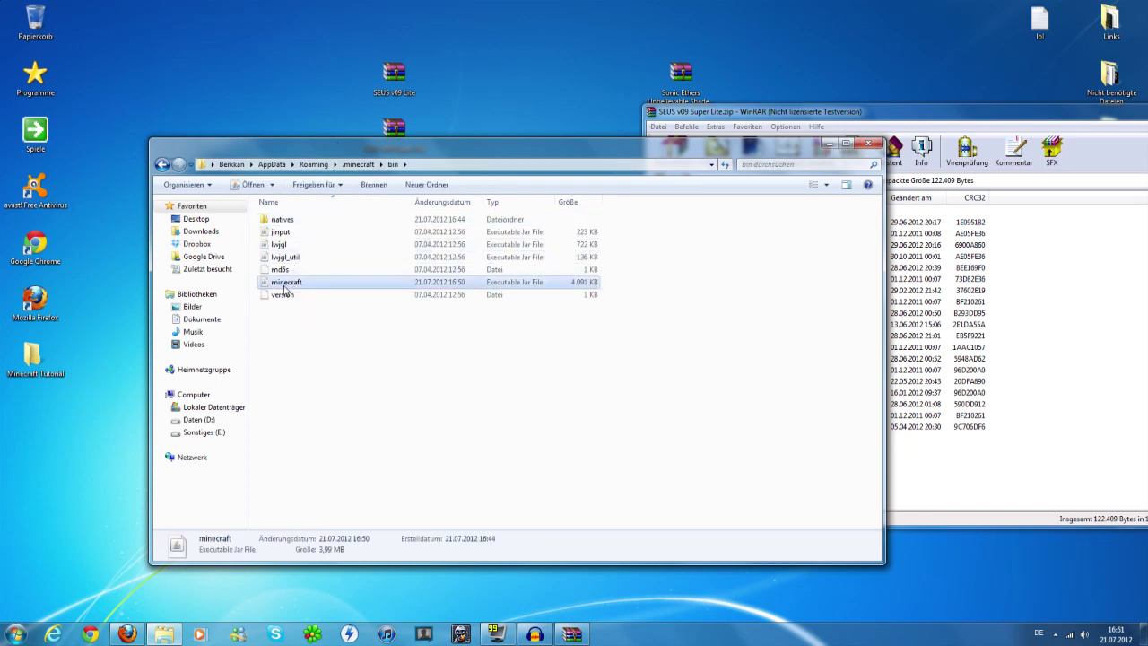
right_click(285, 288)
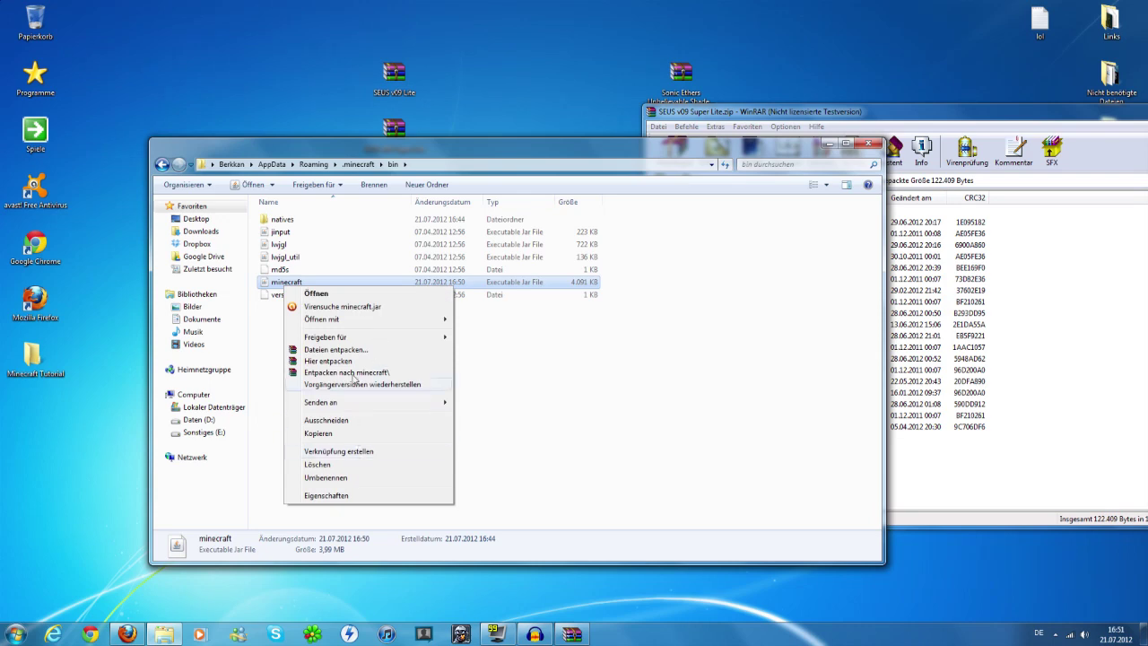
mouse_move(358, 320)
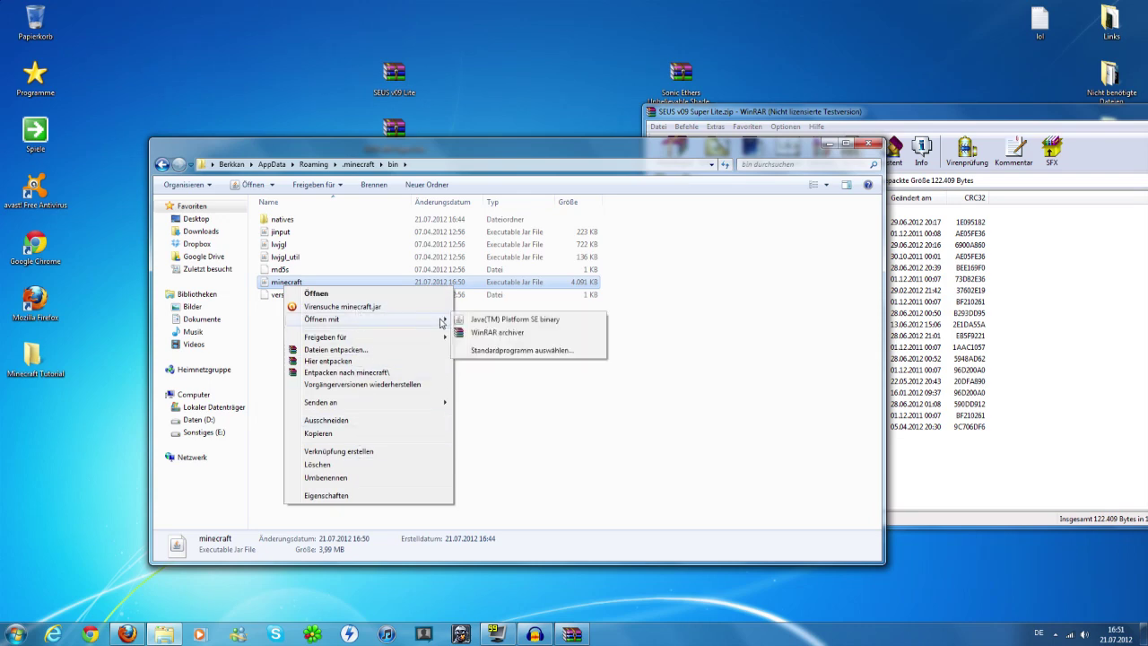
left_click(491, 333)
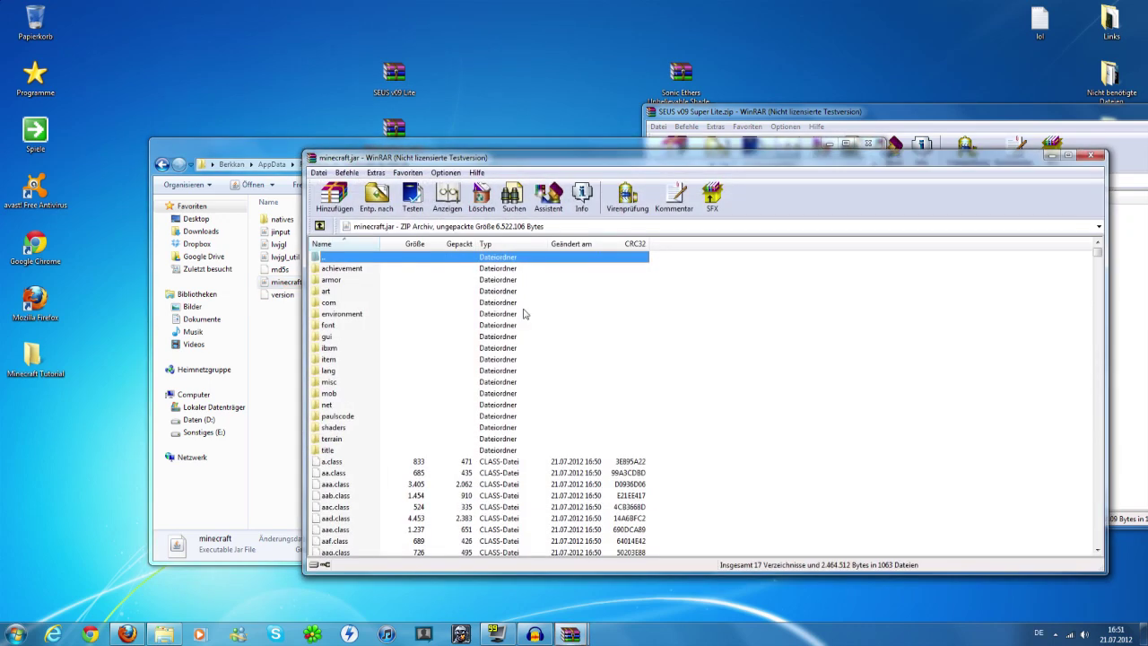
left_click(773, 369)
left_click_drag(752, 160, 516, 116)
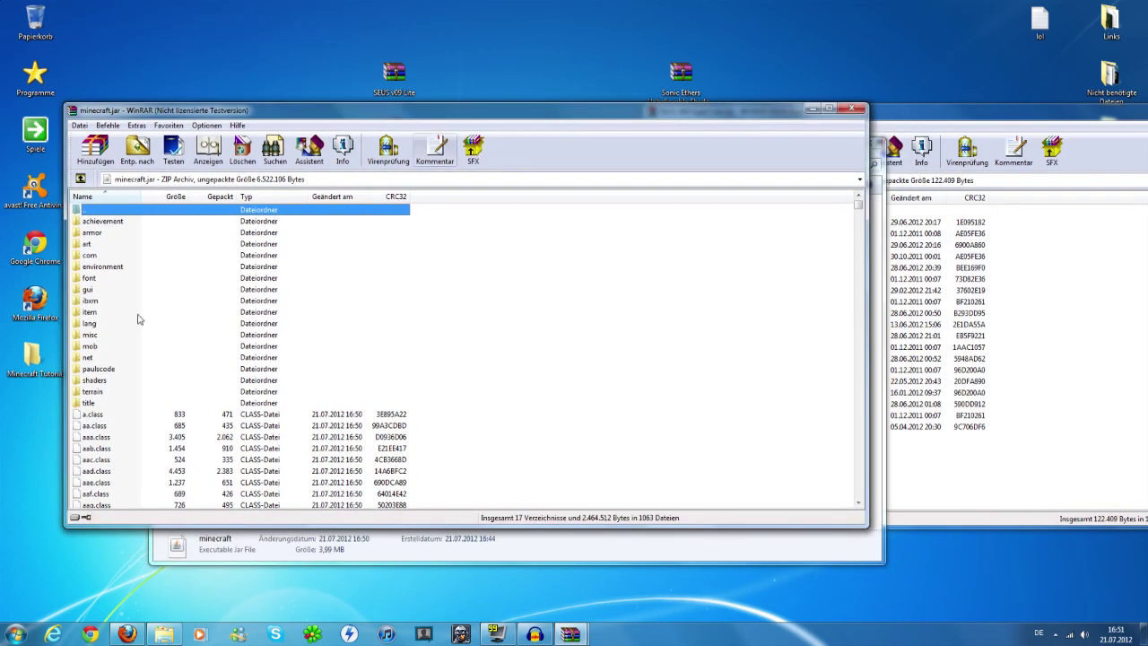
- Copy all Super Lite shader files except Readme.txt into the shaders folder of minecraft.jar and confirm adding them
left_click(1105, 380)
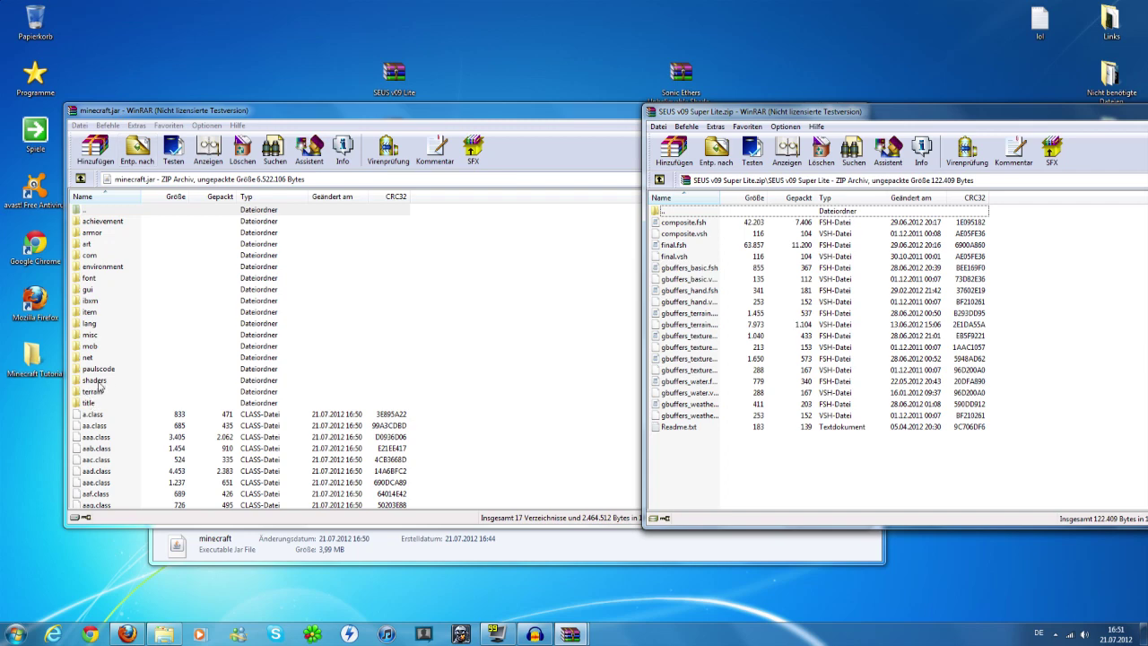
double_click(97, 380)
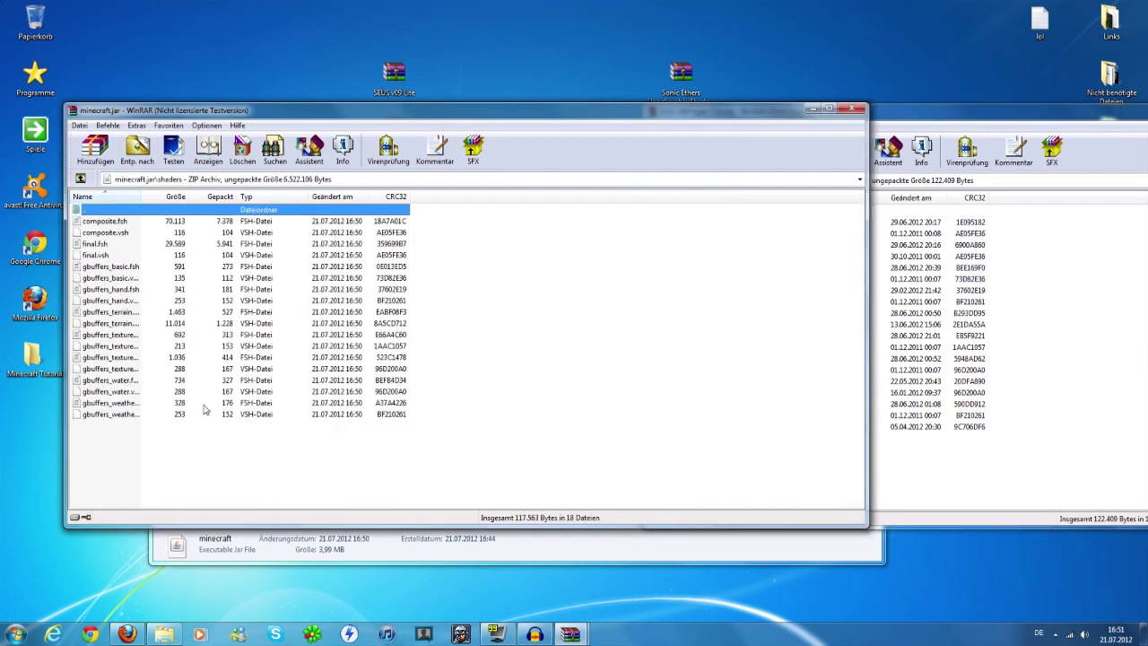
left_click(1109, 463)
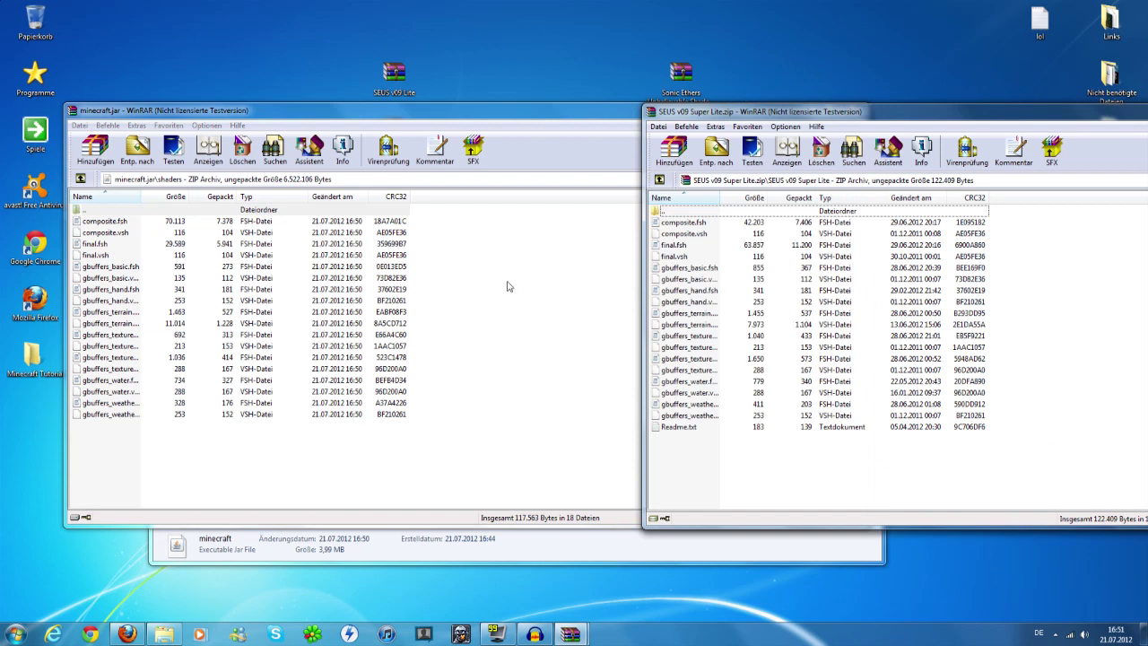
left_click_drag(1023, 416, 385, 283)
left_click(480, 419)
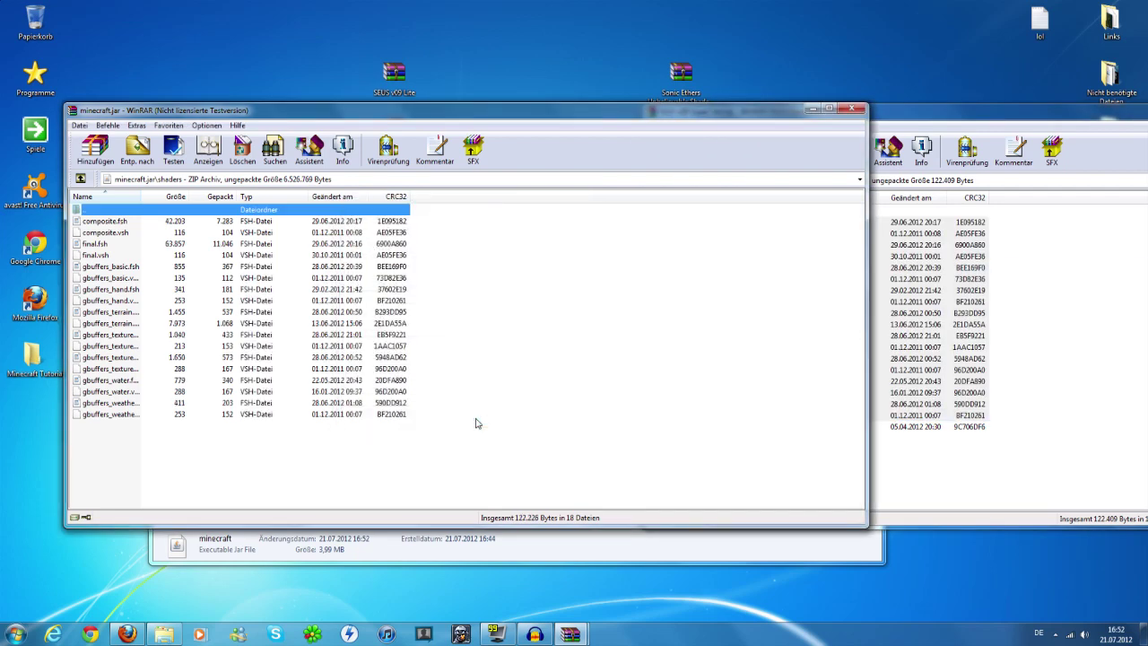
- Close the minecraft.jar archive, the Super Lite archive, and the bin folder window
left_click(862, 110)
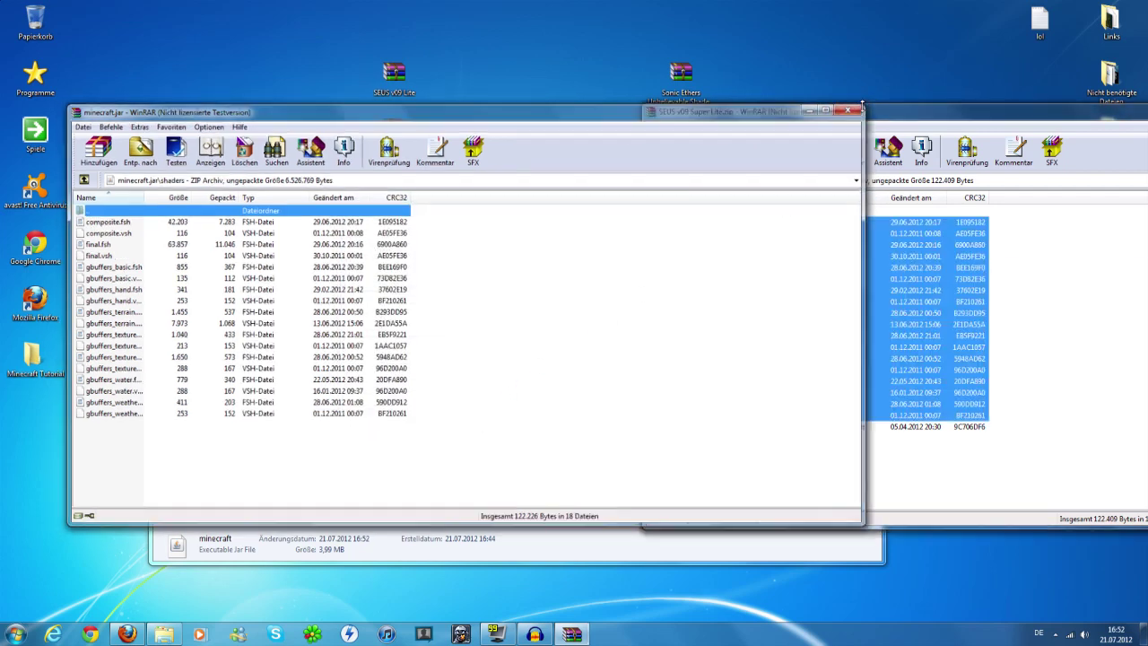
left_click_drag(915, 117, 378, 159)
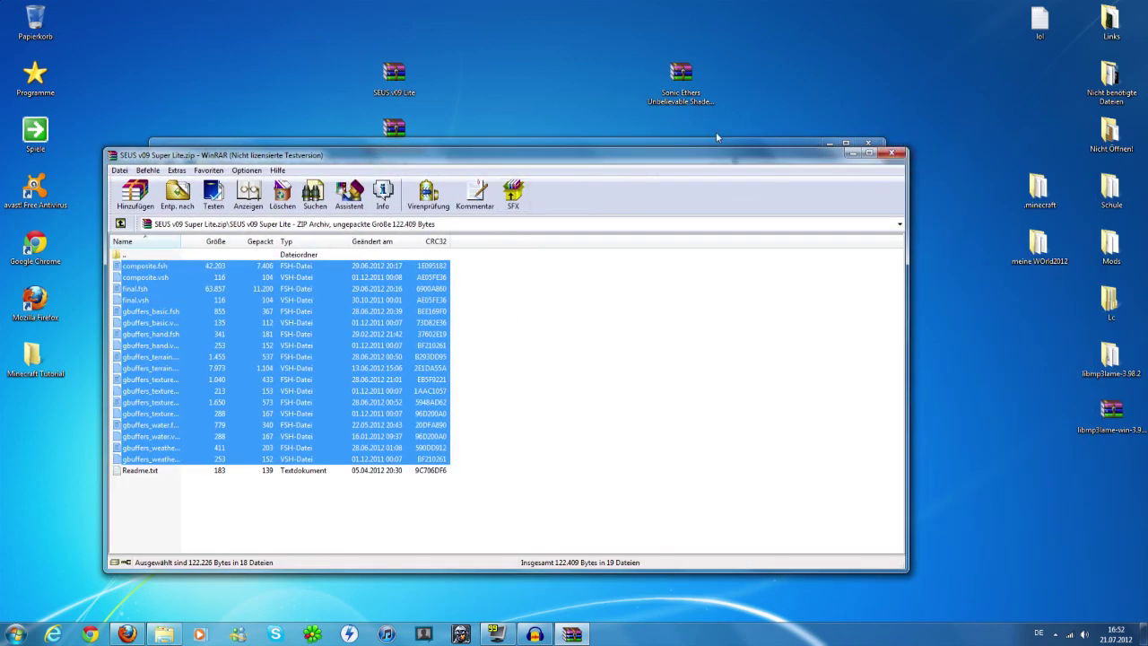
left_click(891, 154)
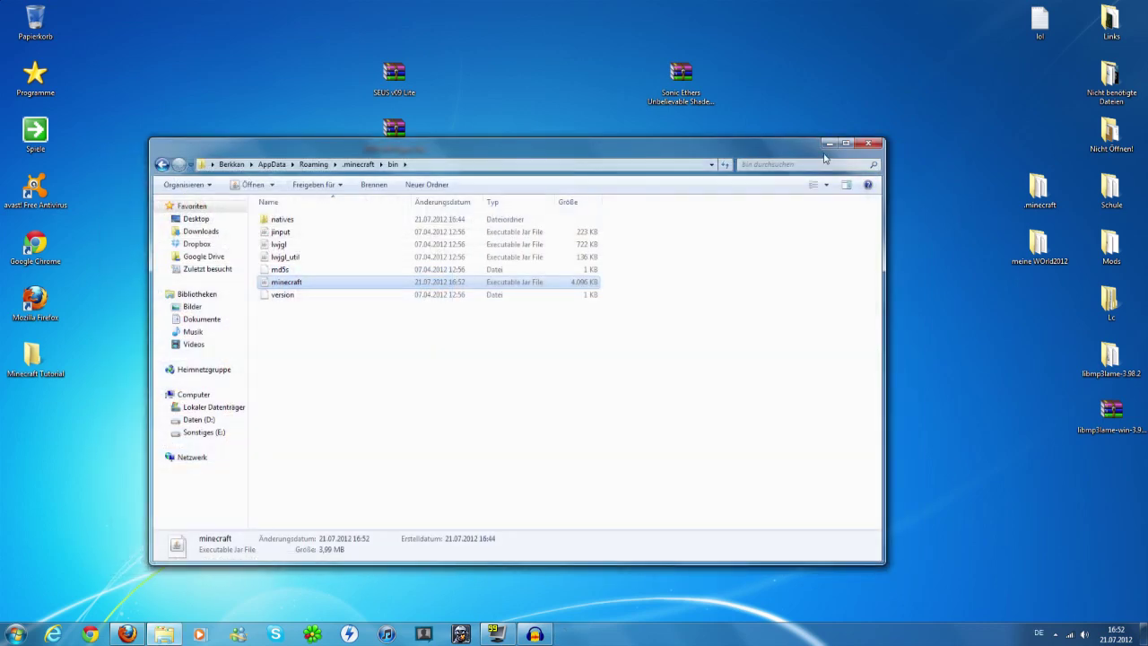
left_click(864, 144)
left_click_drag(861, 153, 646, 301)
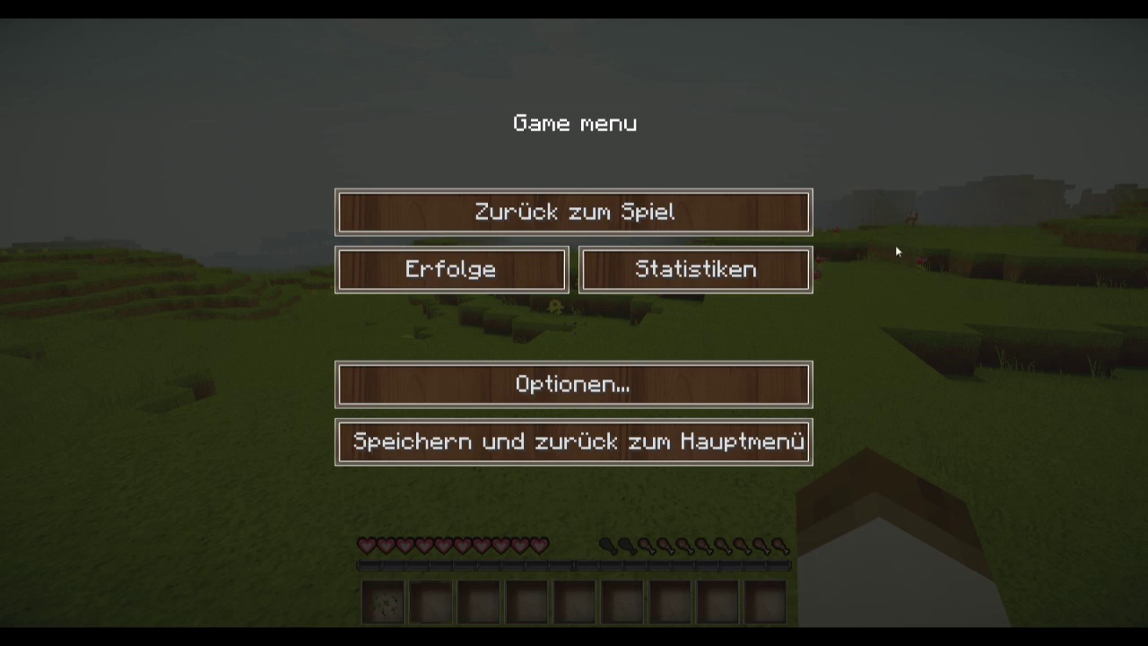
- Resume the Minecraft game and walk across the meadow and among the trees to examine the shader's lighting and shadows
left_click(801, 212)
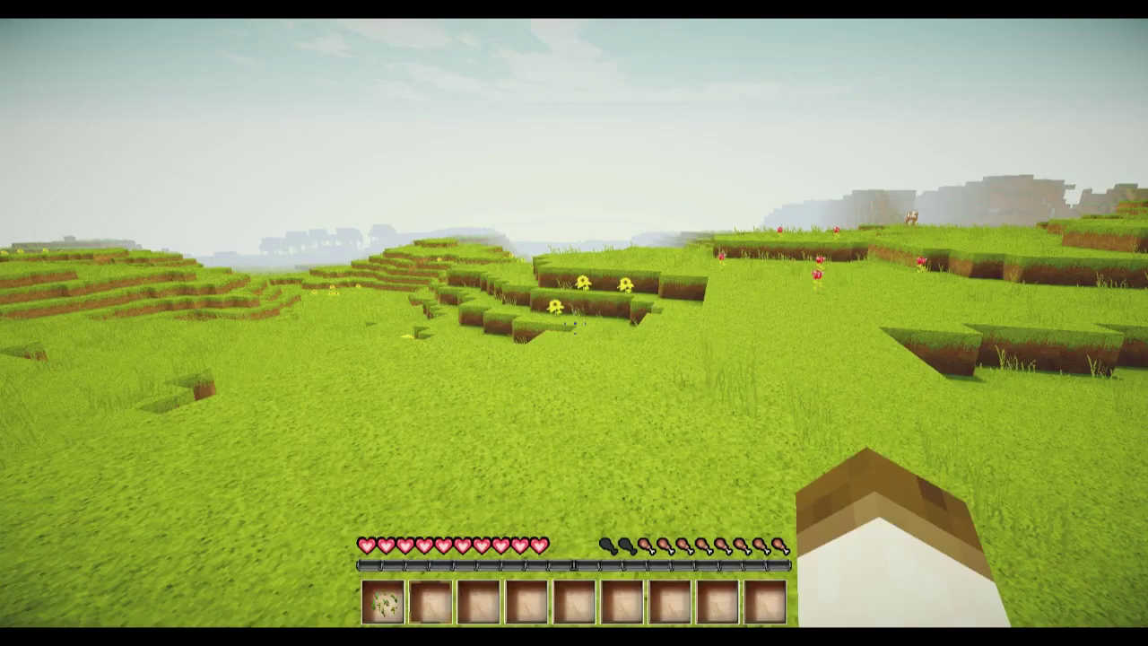
key("w")
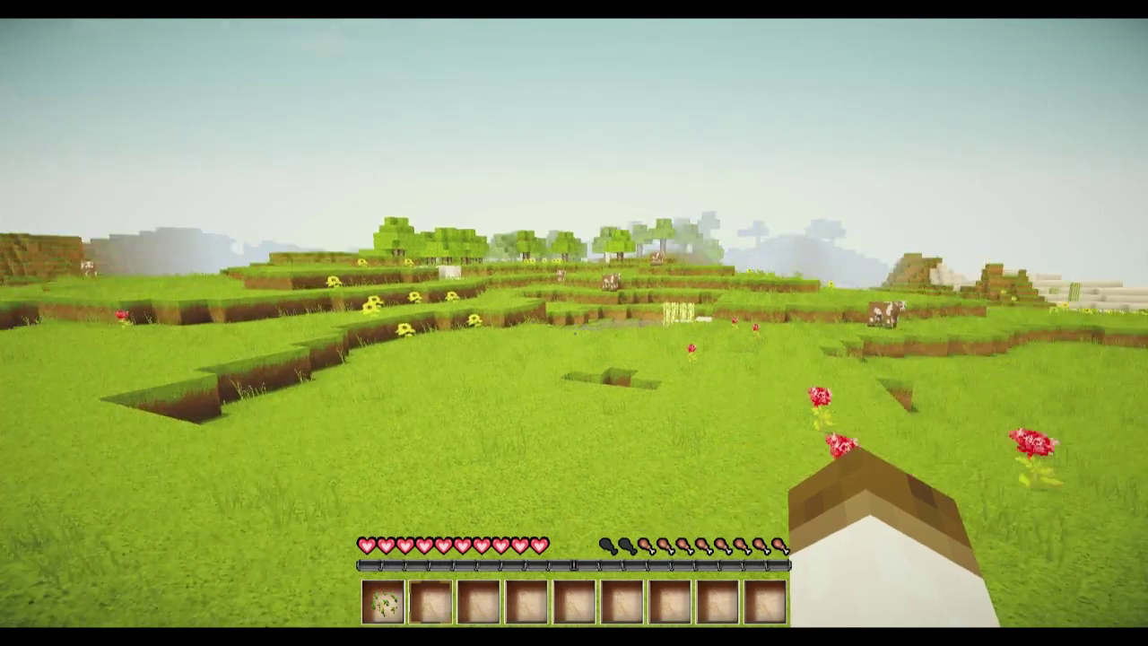
key("w")
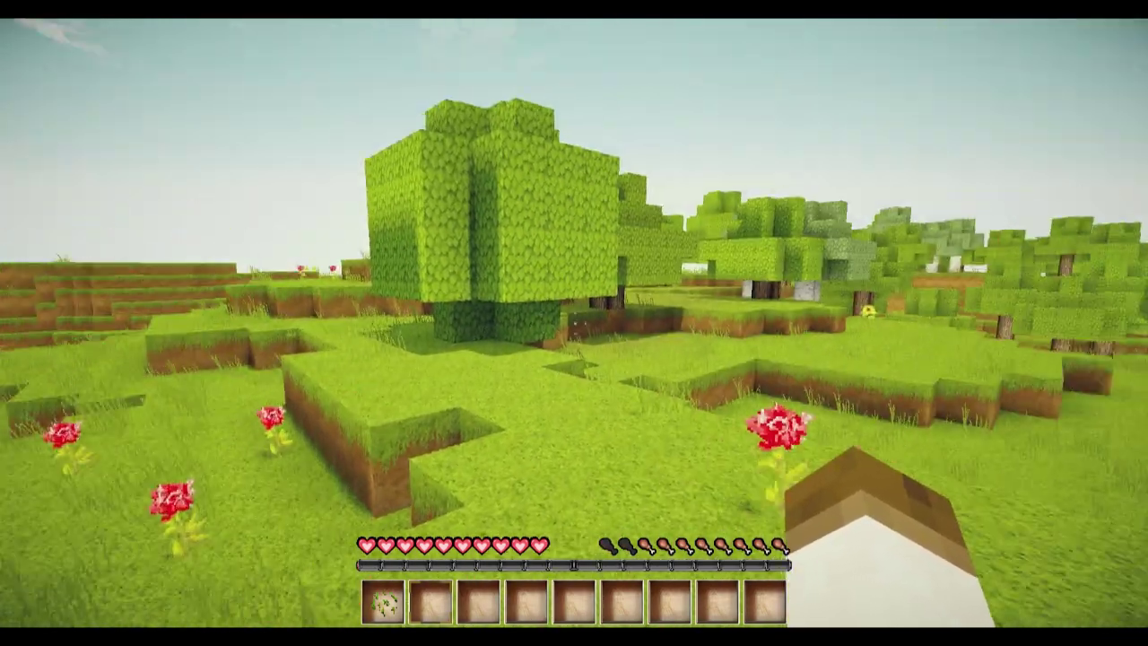
key("w")
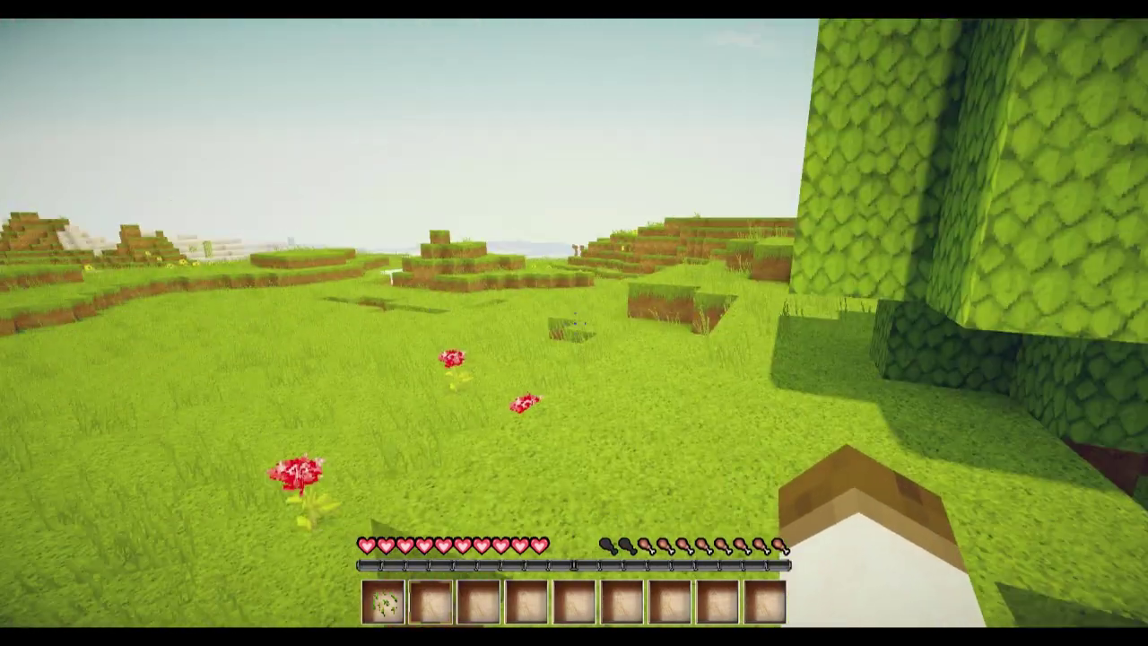
key("s")
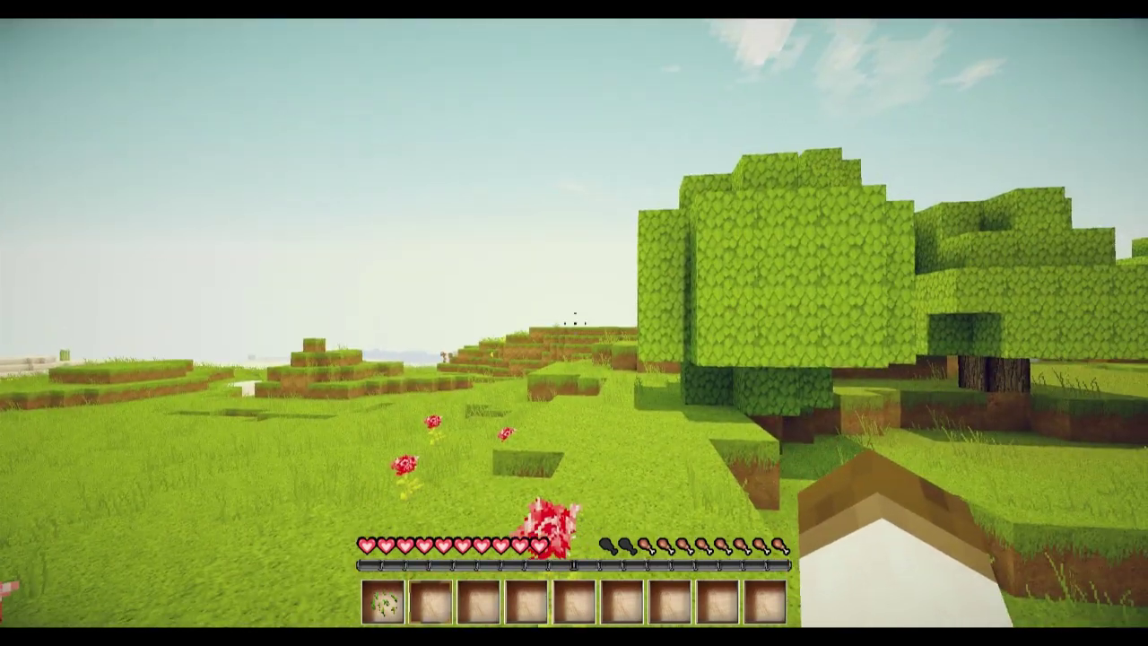
key("w")
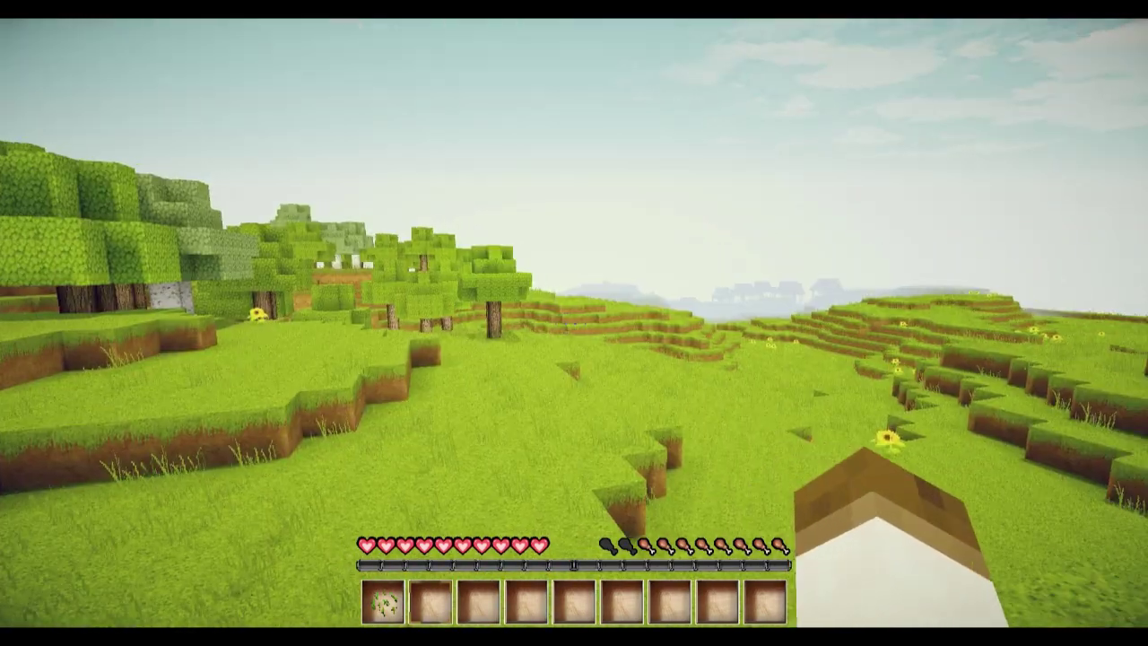
key("w")
key("w")
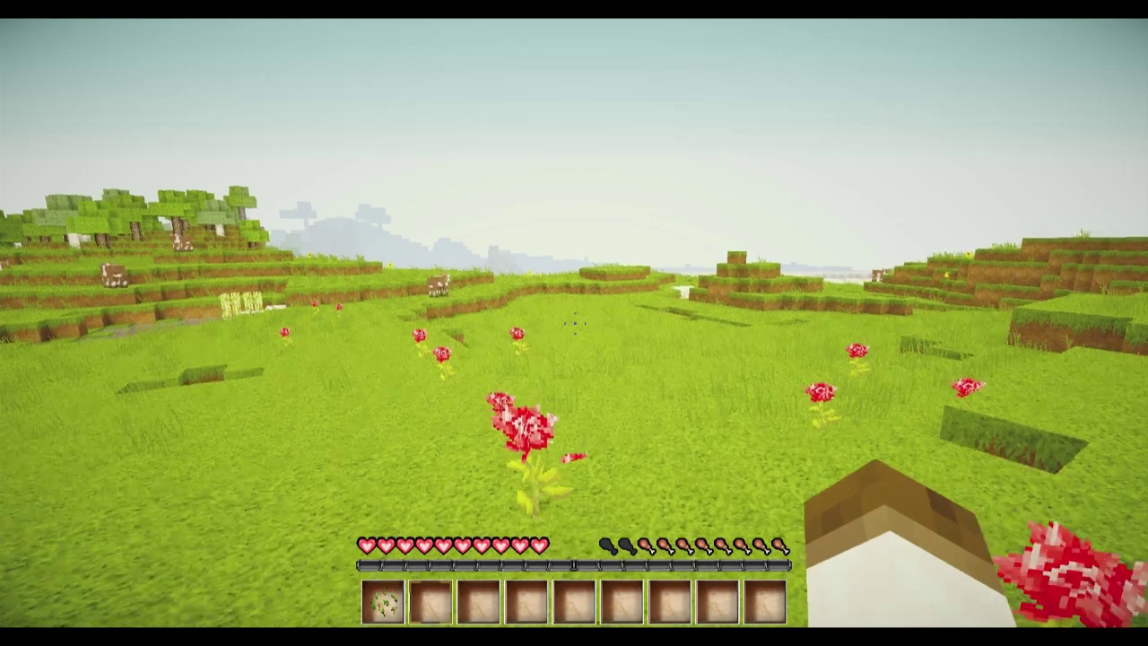
key("w")
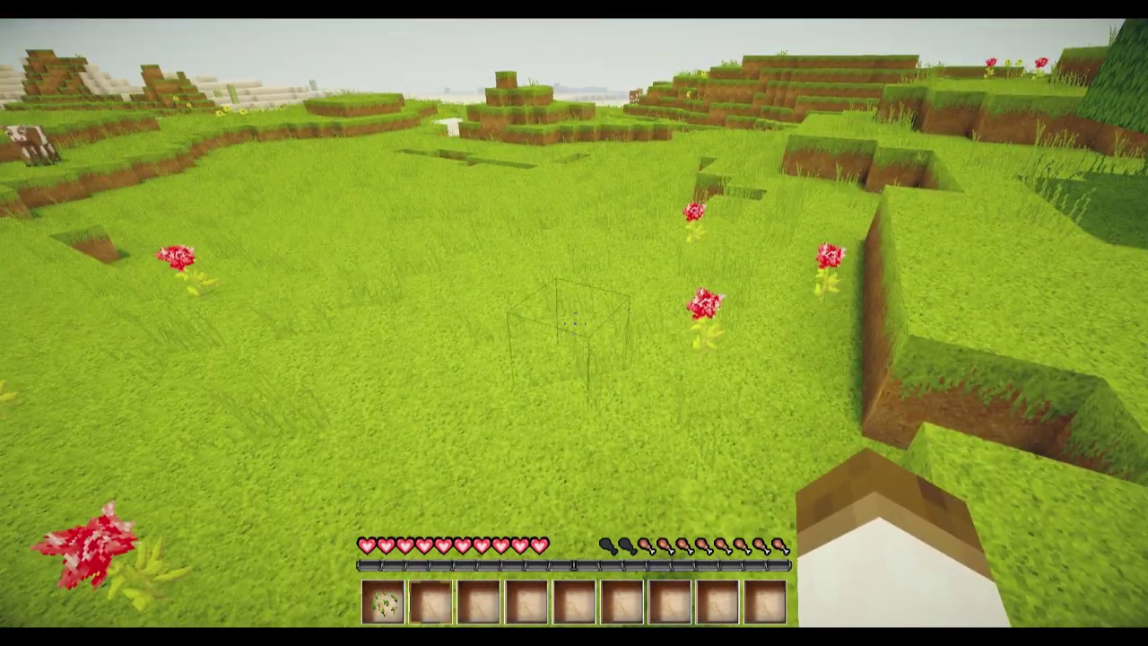
key("d")
key("w")
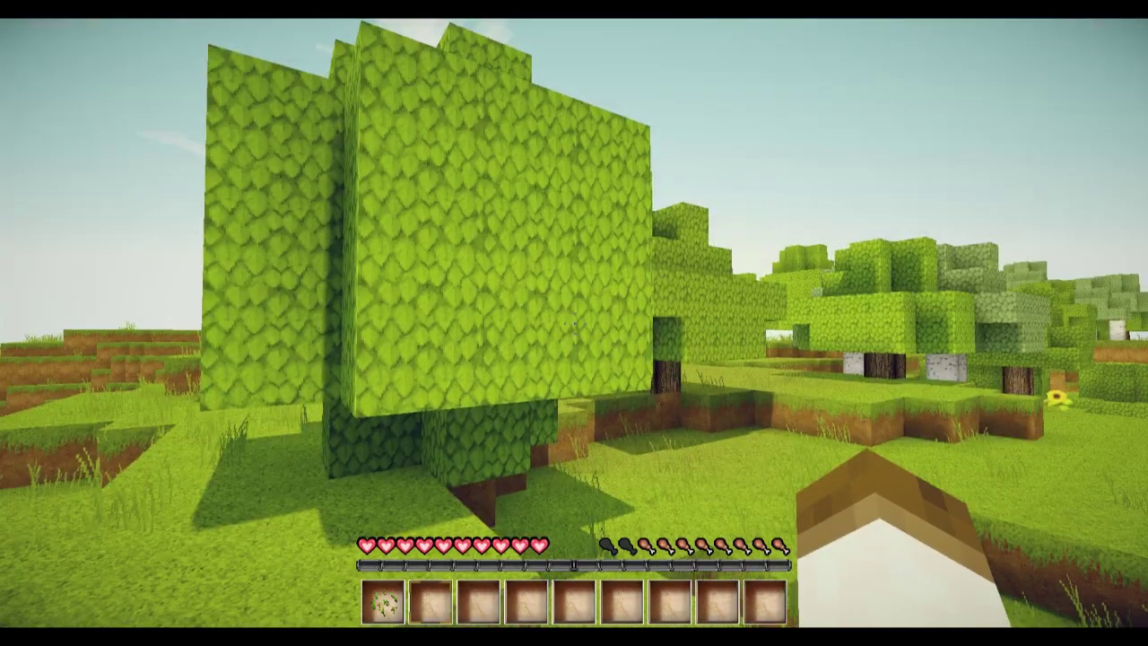
key("w")
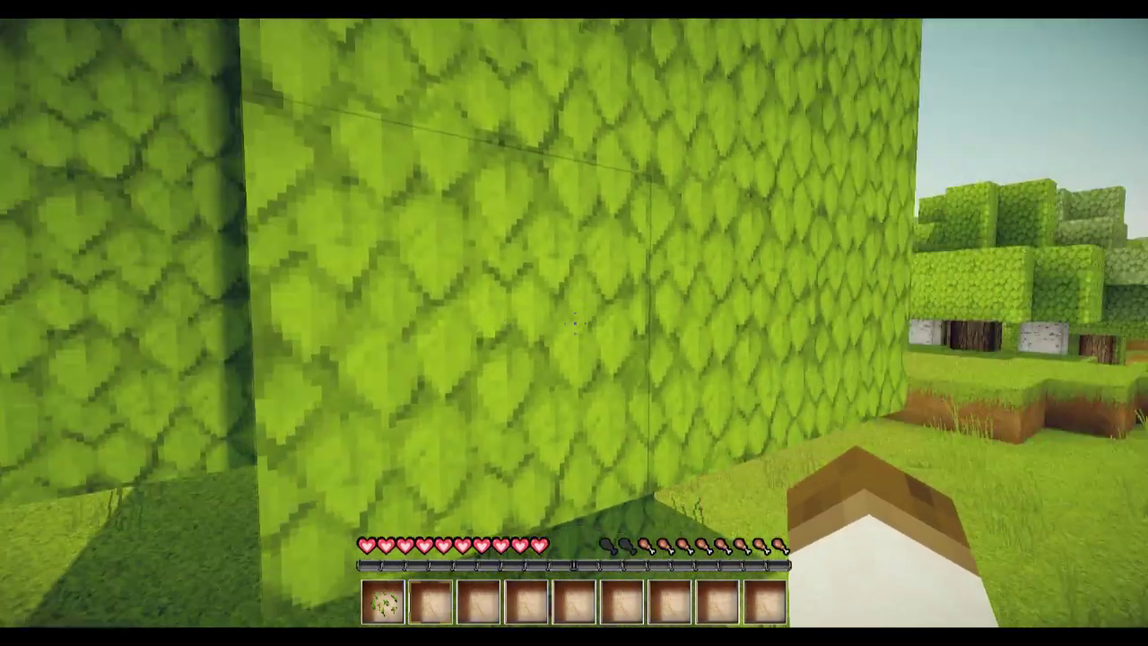
key("w")
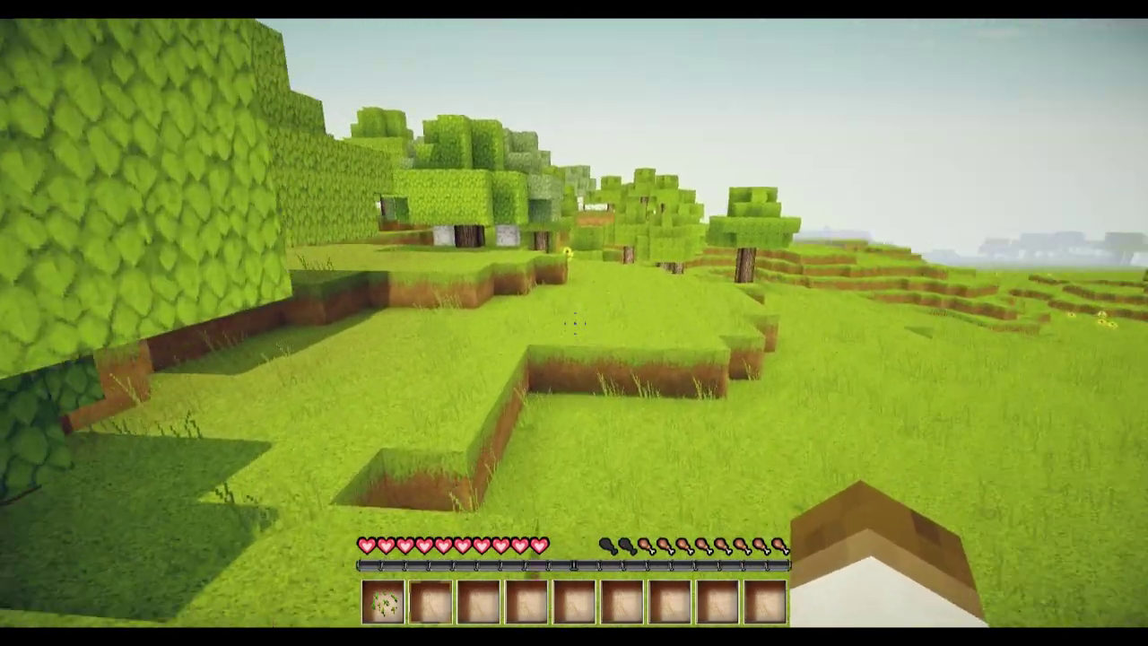
key("w")
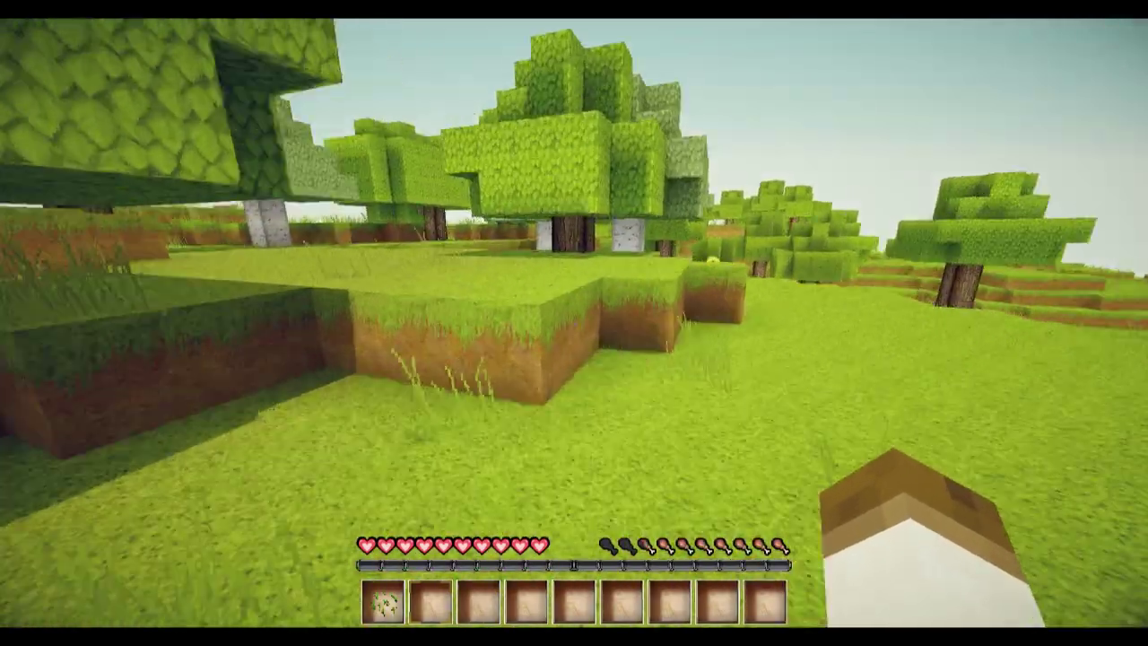
key("w")
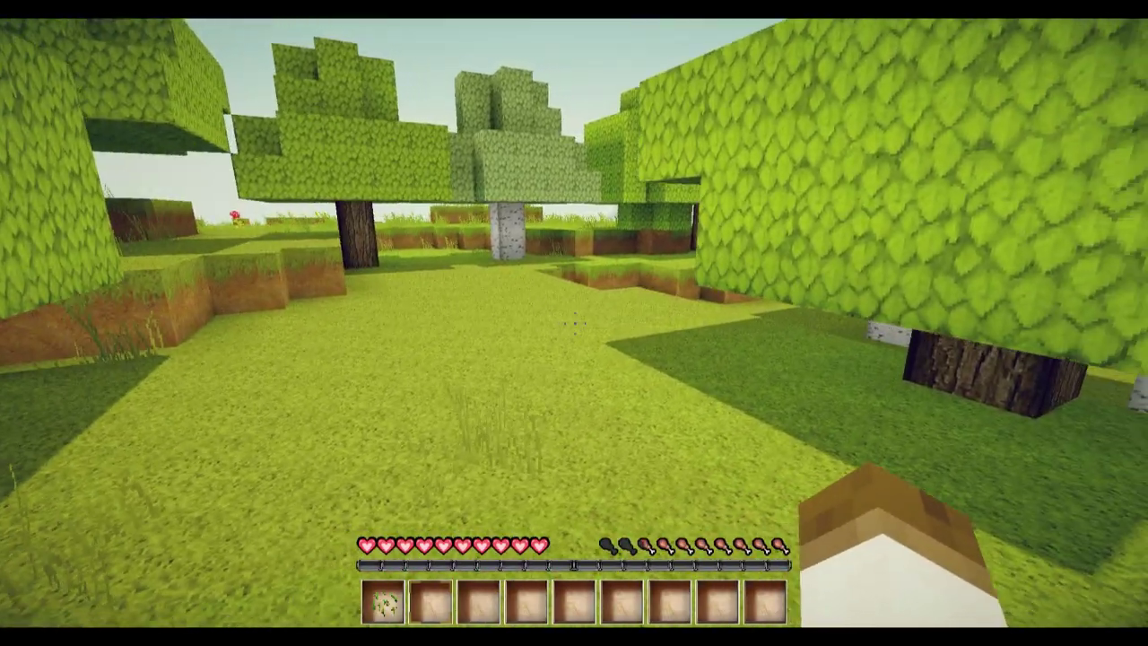
key("w")
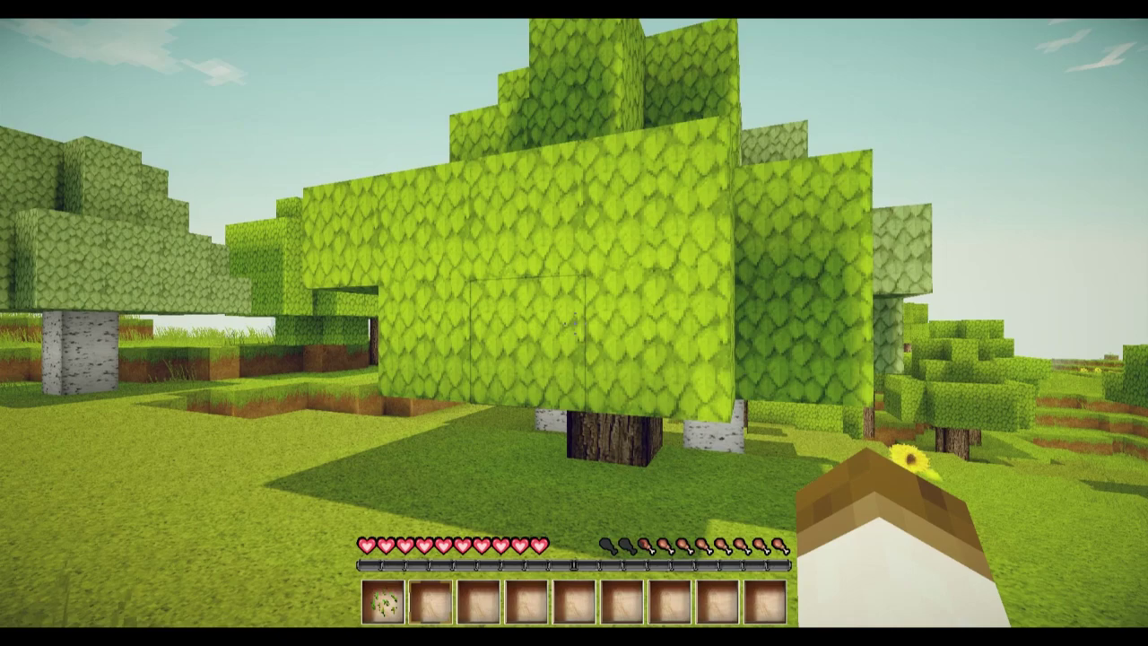
- Walk on across the open meadow and between the trees, looking up to examine the shader's foliage shading, clouds and sun glow
key("w")
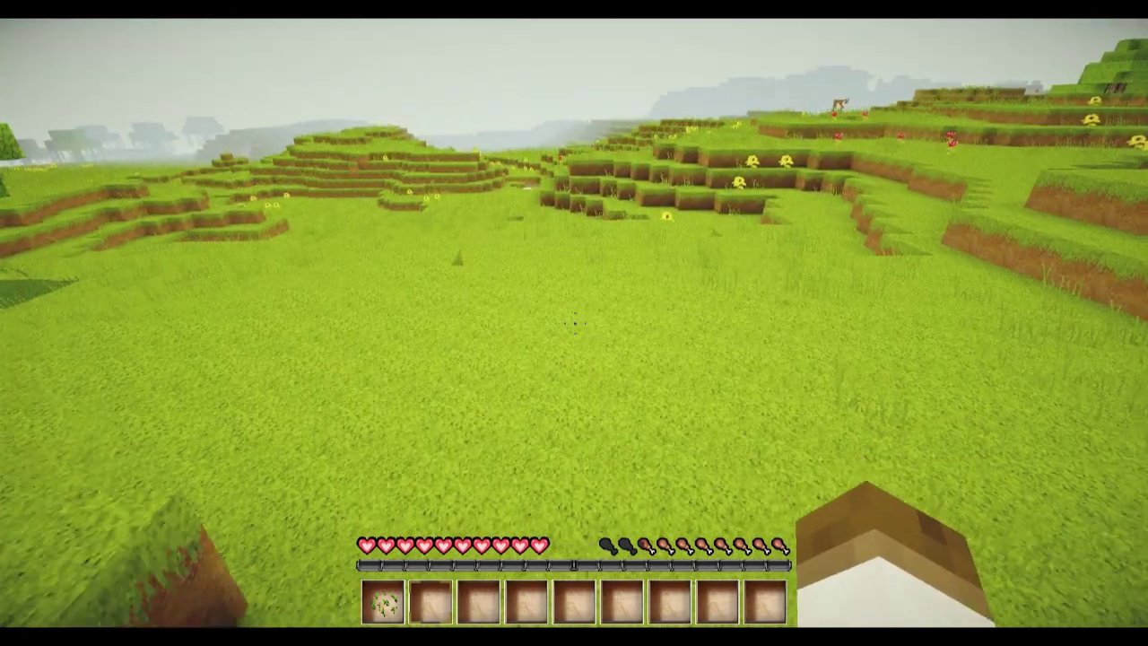
key("w")
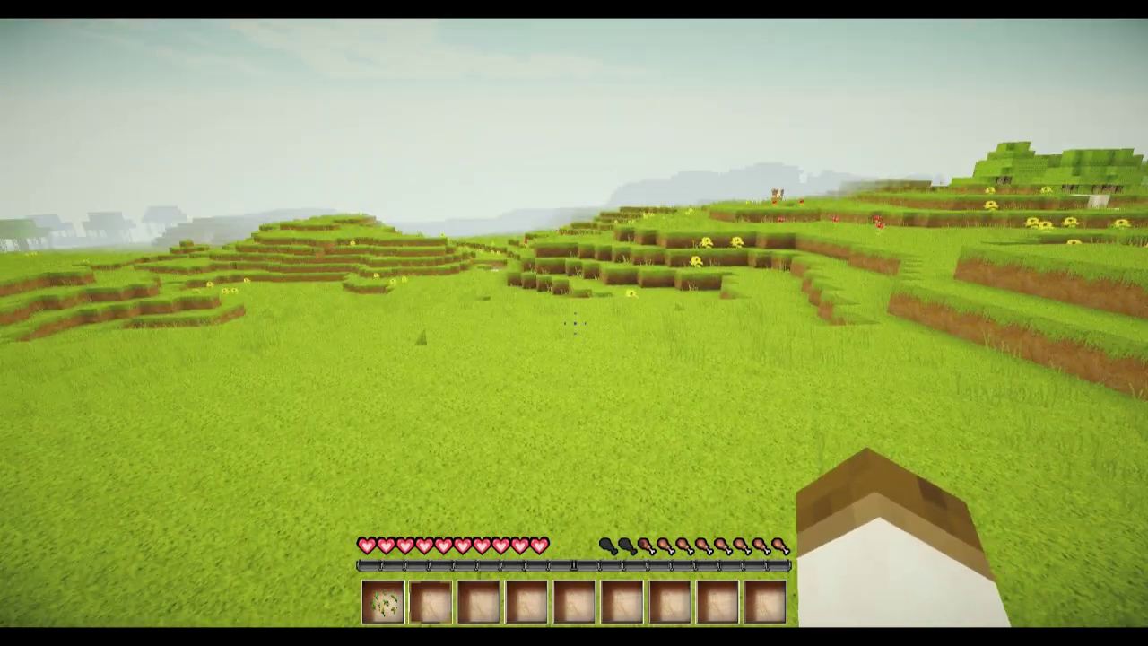
key("w")
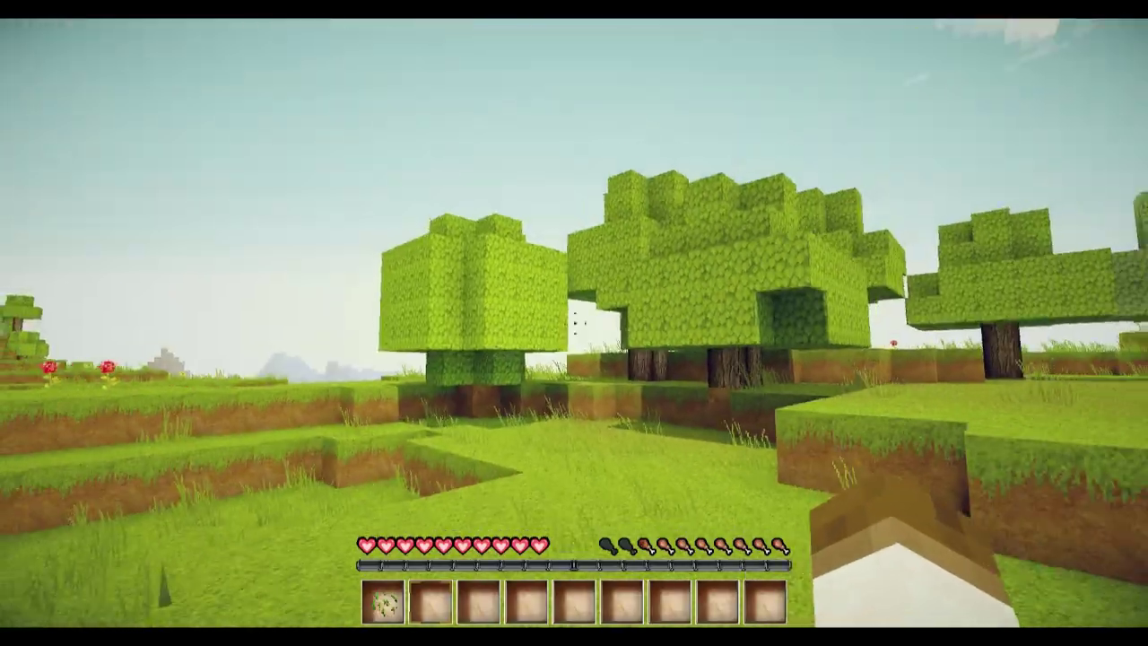
key("w")
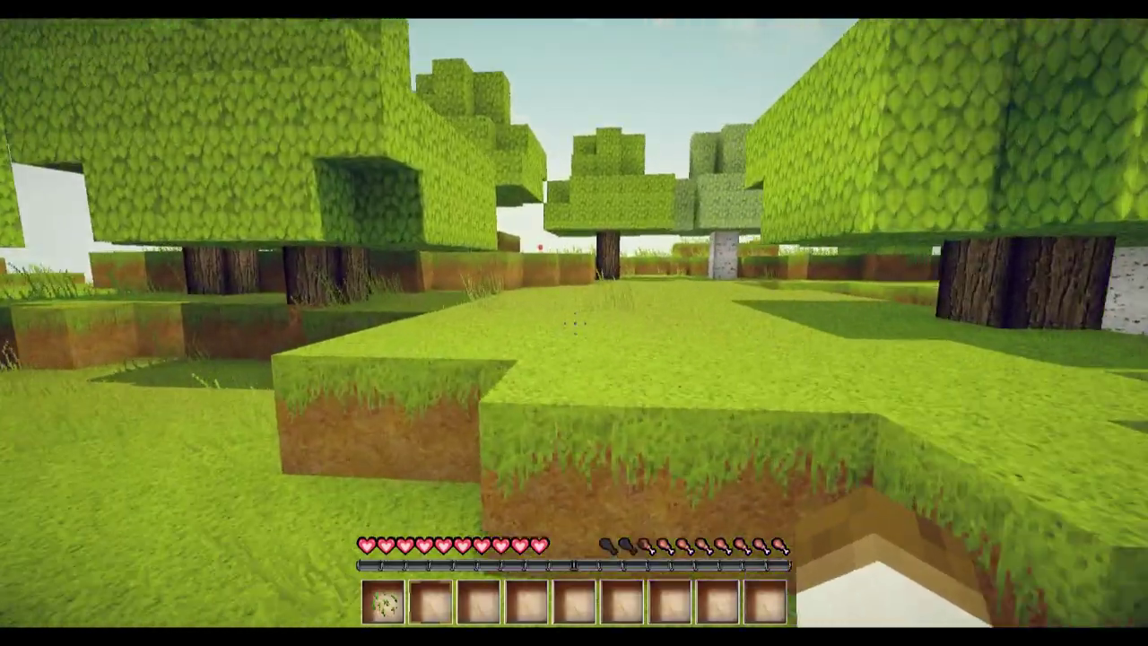
key("w")
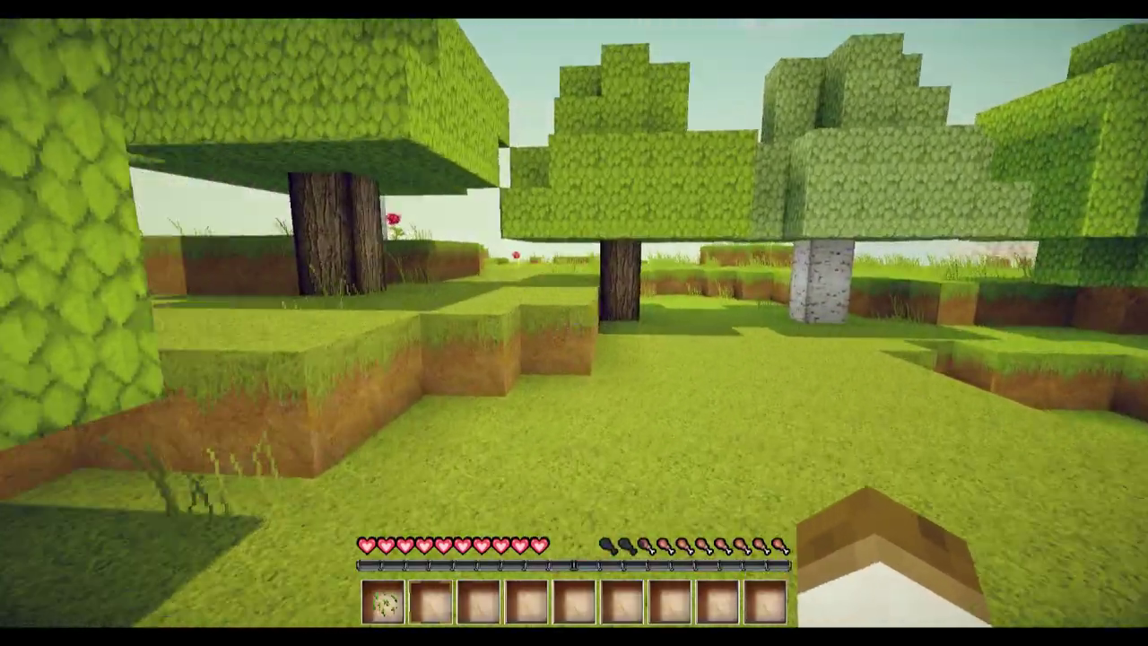
key("w")
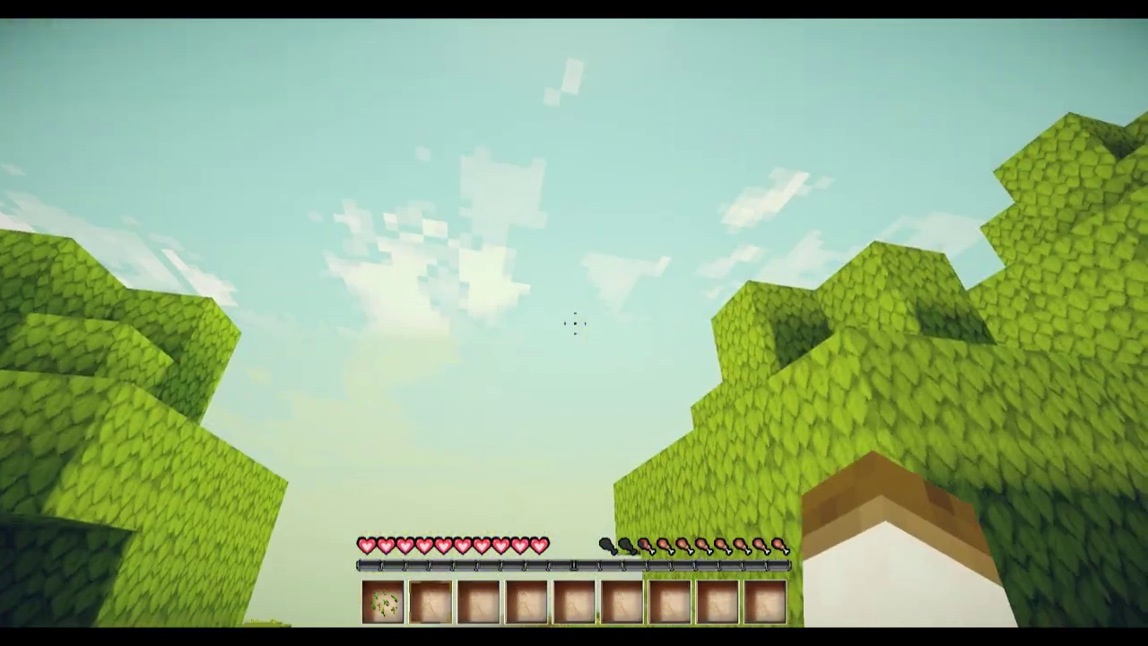
key("w")
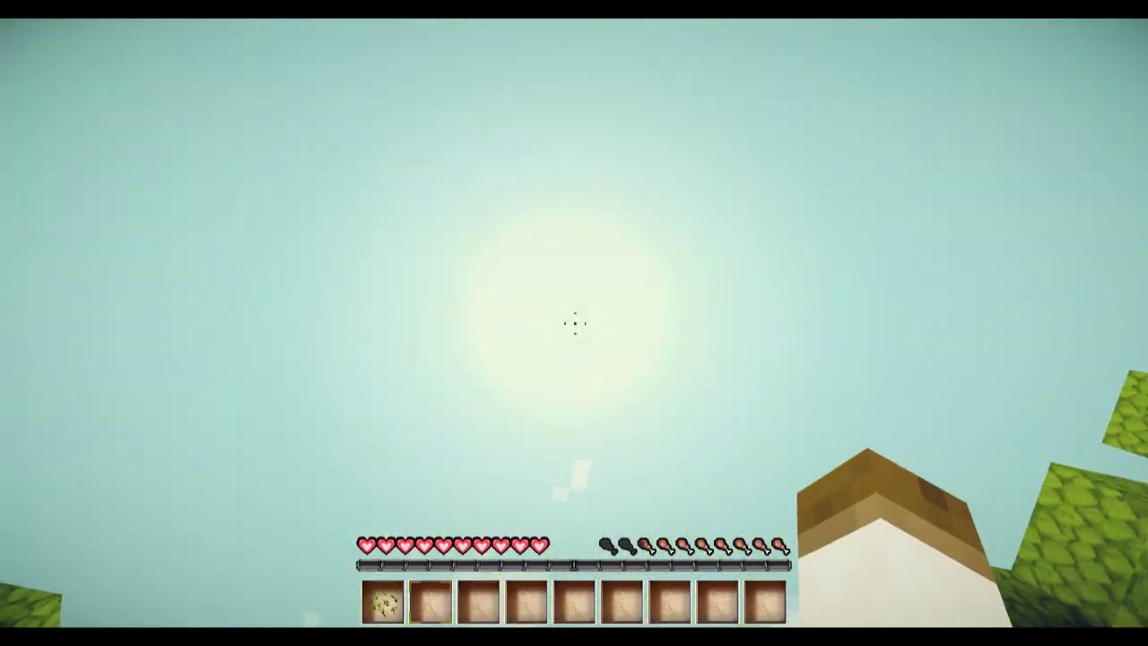
key("w")
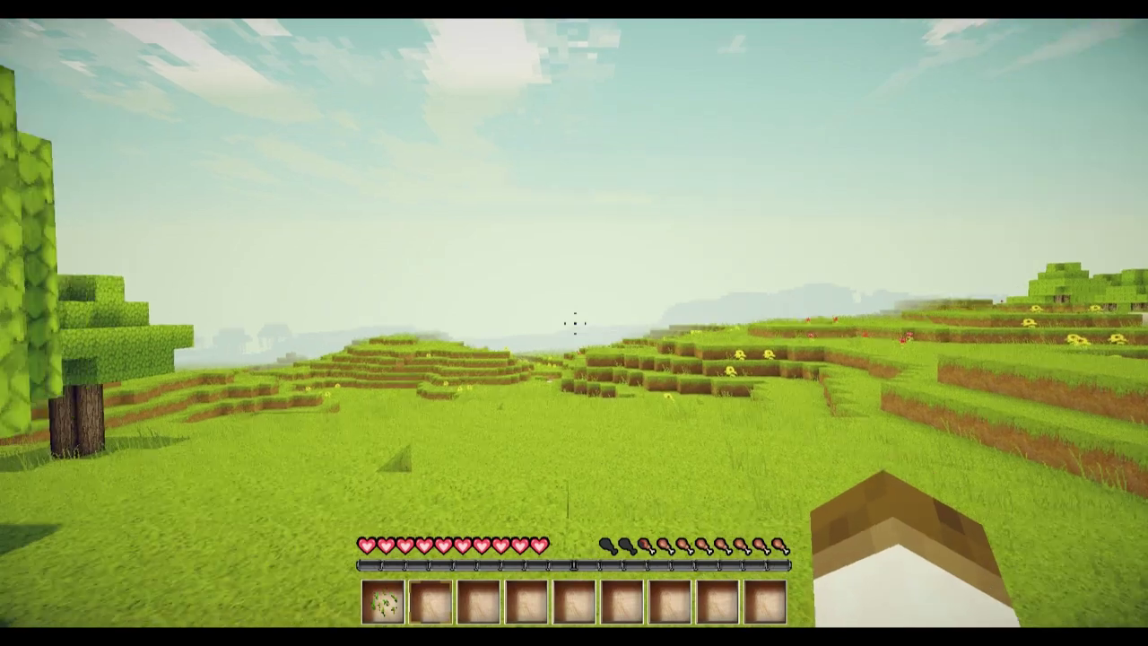
key("w")
key("w")
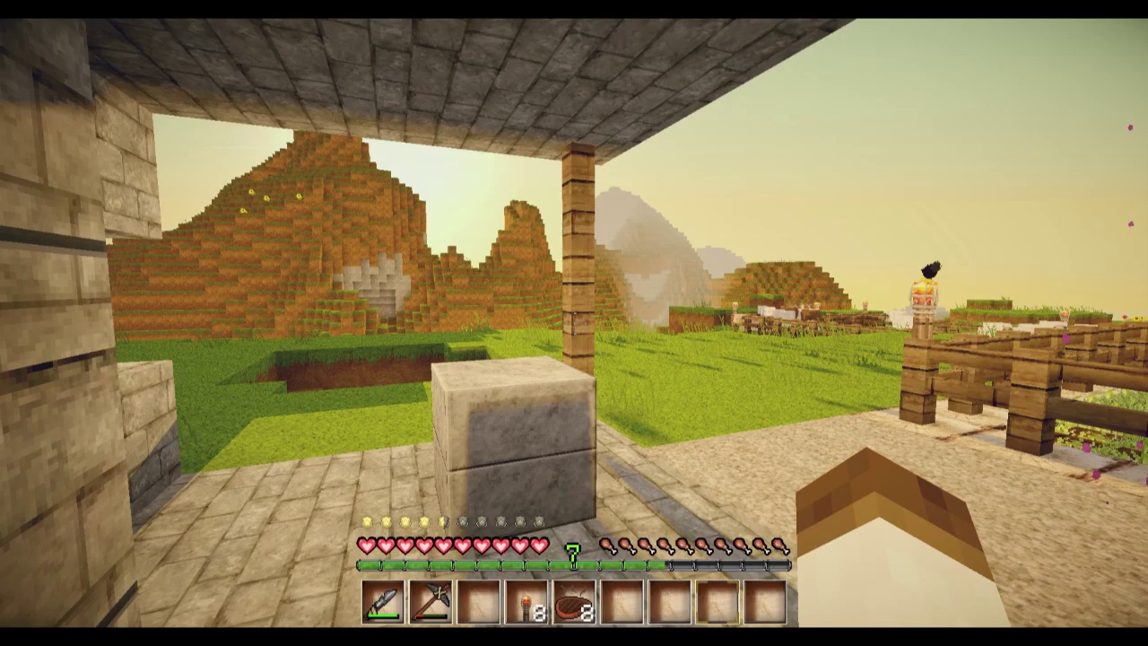
- Walk from the stone porch past the fenced farm onto the grass to examine the low-sun lighting and long shadows
key("w")
key("w")
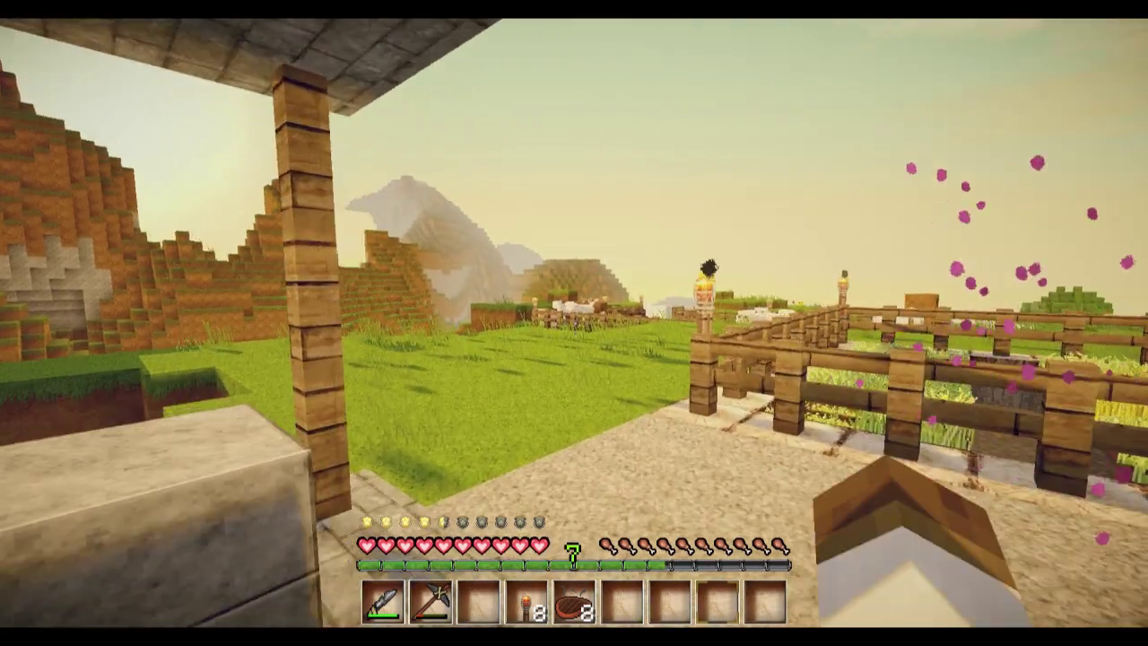
key("w")
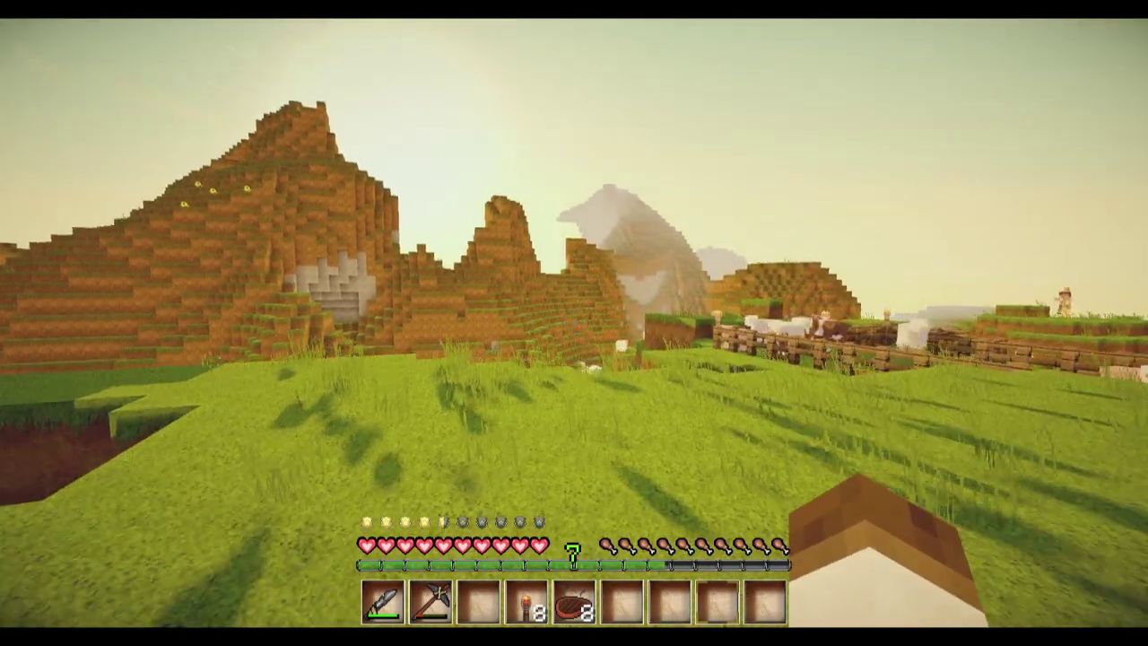